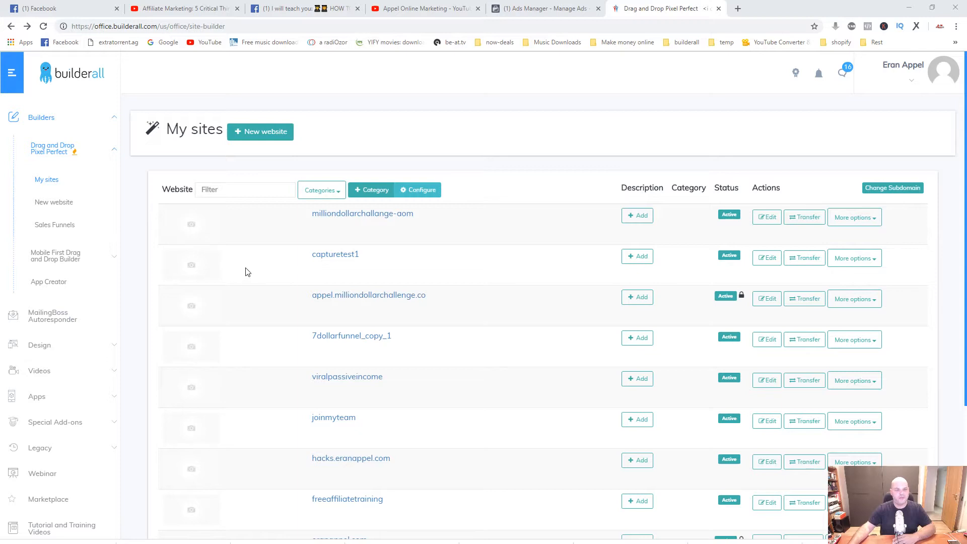
Open the MailingBoss autoresponder dashboard from the Builderall office.
left_click(51, 320)
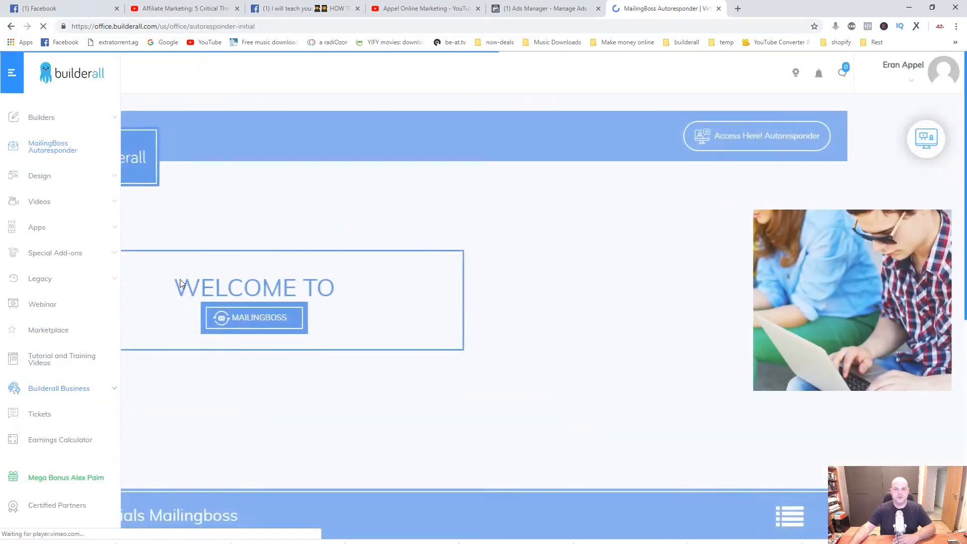
left_click(357, 321)
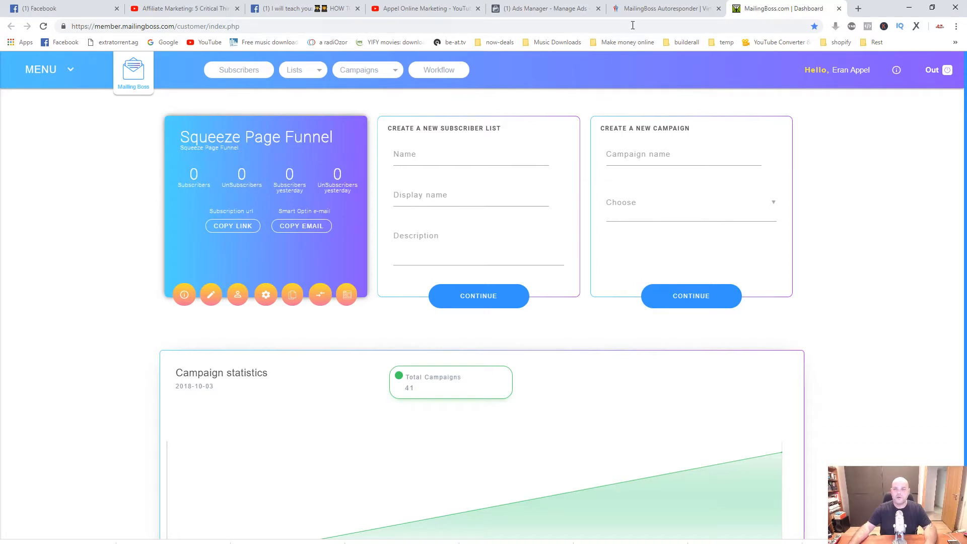
Switch back to the Builderall office and open the new website templates of the Drag and Drop Pixel Perfect builder.
left_click(643, 12)
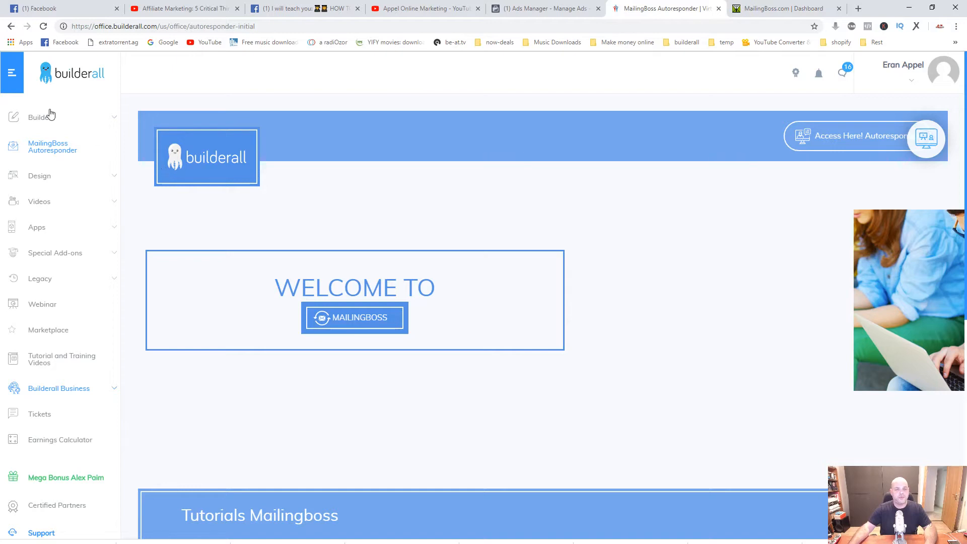
left_click(113, 121)
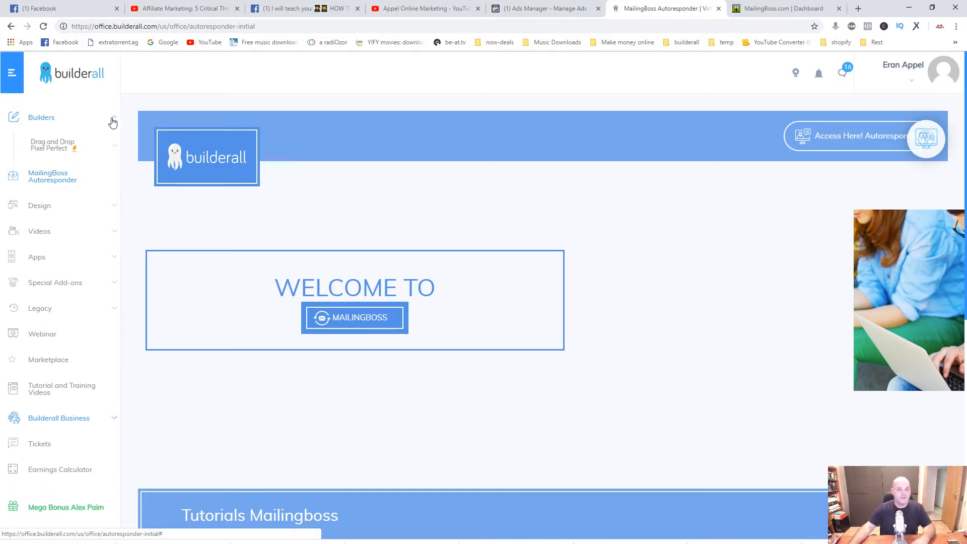
left_click(110, 157)
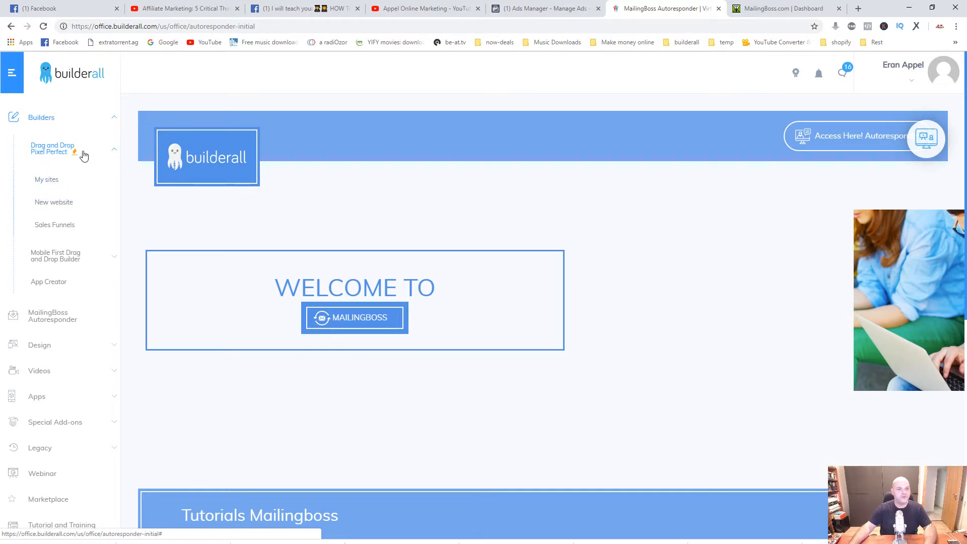
left_click(56, 207)
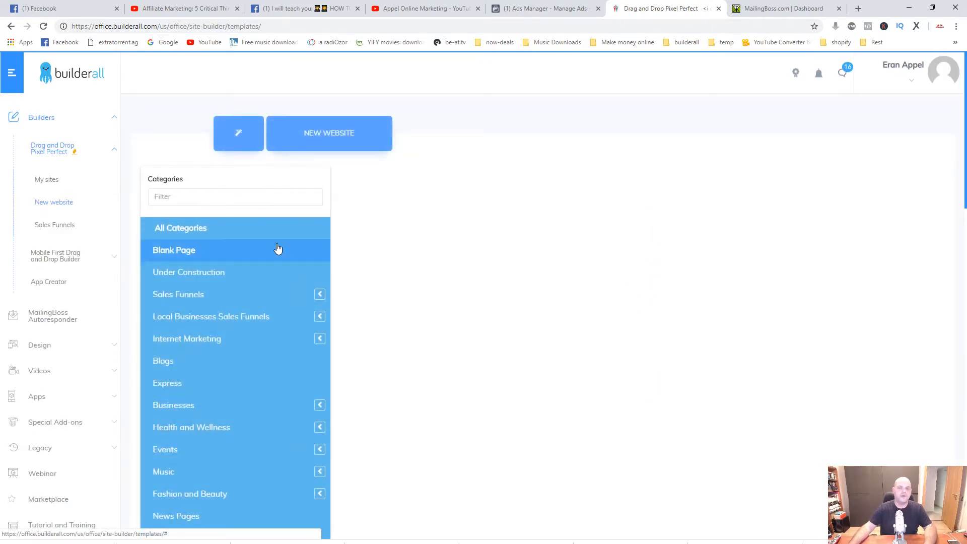
Browse the website templates and their categories, including the subcategories of Businesses.
scroll(276, 252, "down", 3)
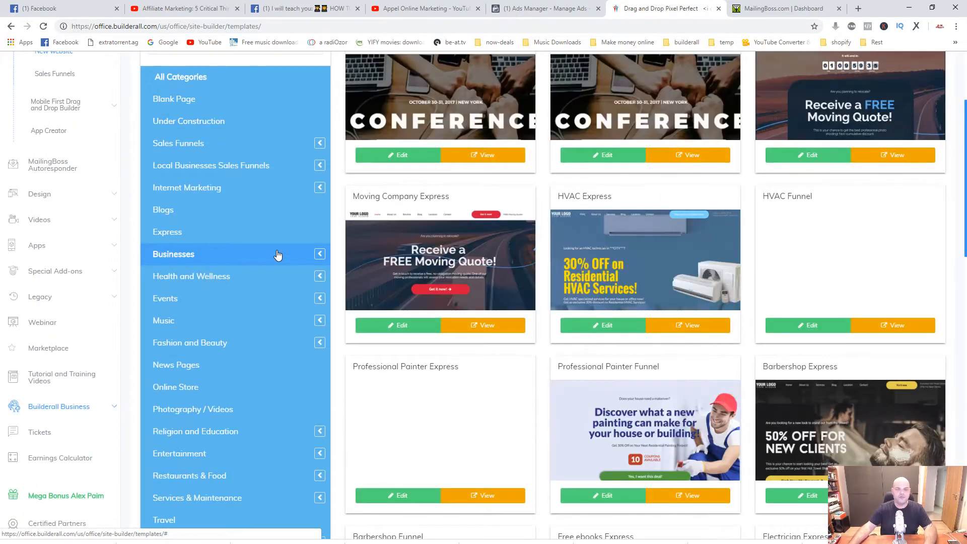
scroll(277, 256, "down", 3)
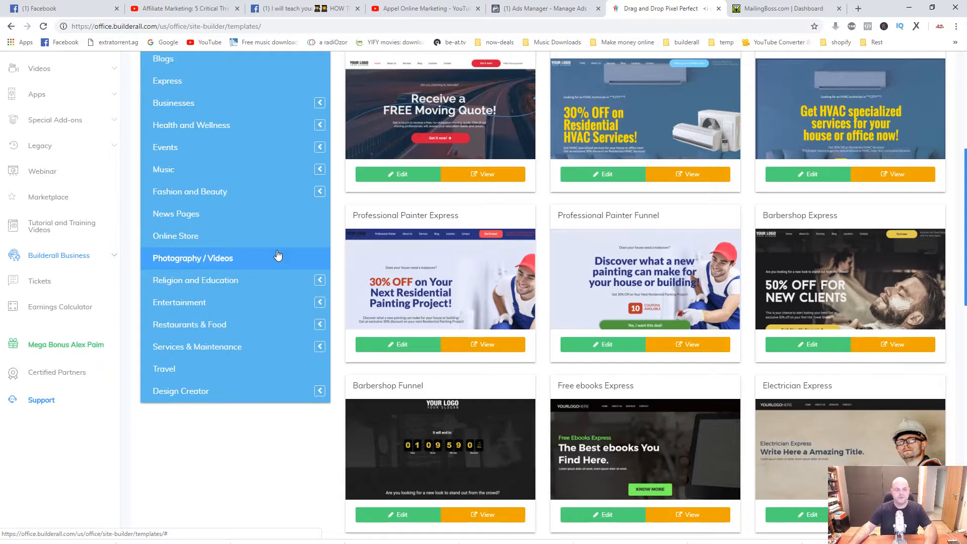
scroll(278, 256, "up", 2)
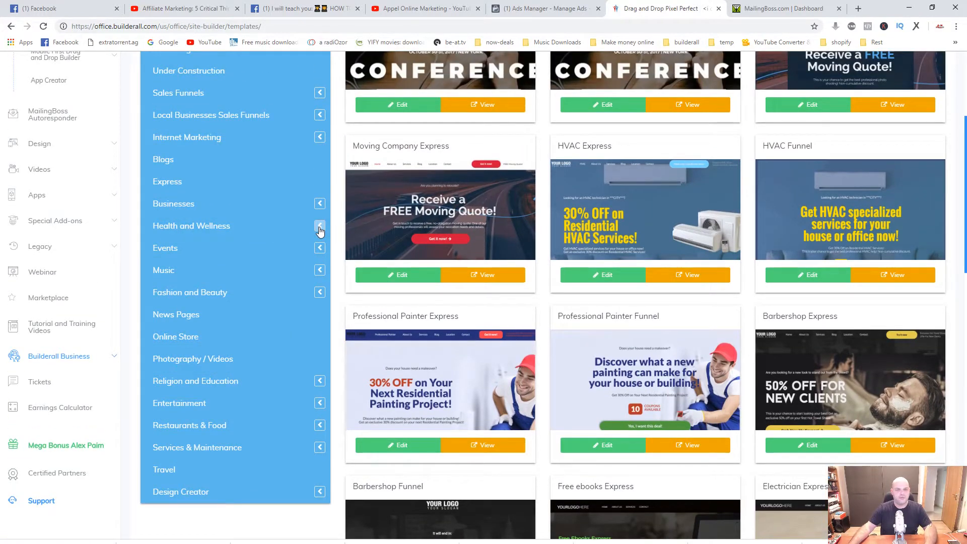
left_click(320, 203)
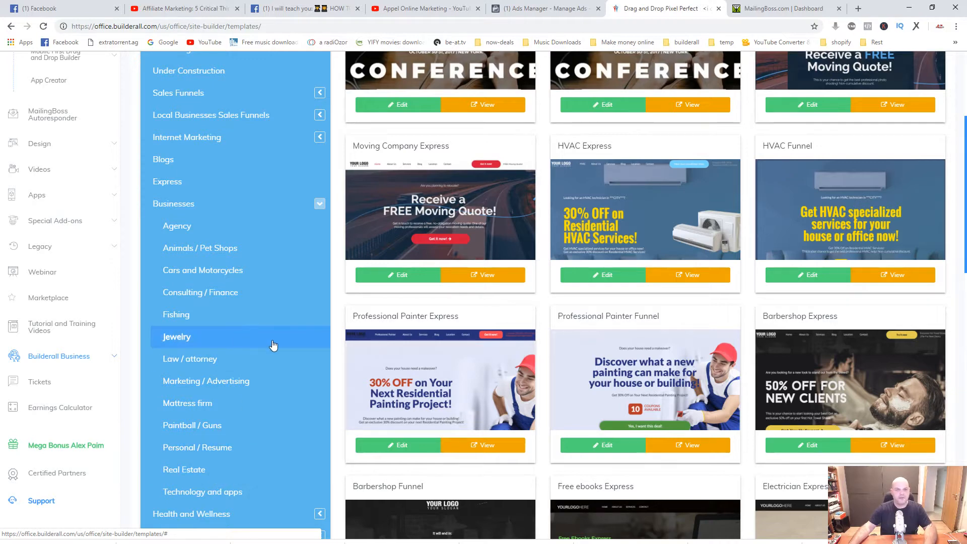
scroll(273, 345, "up", 3)
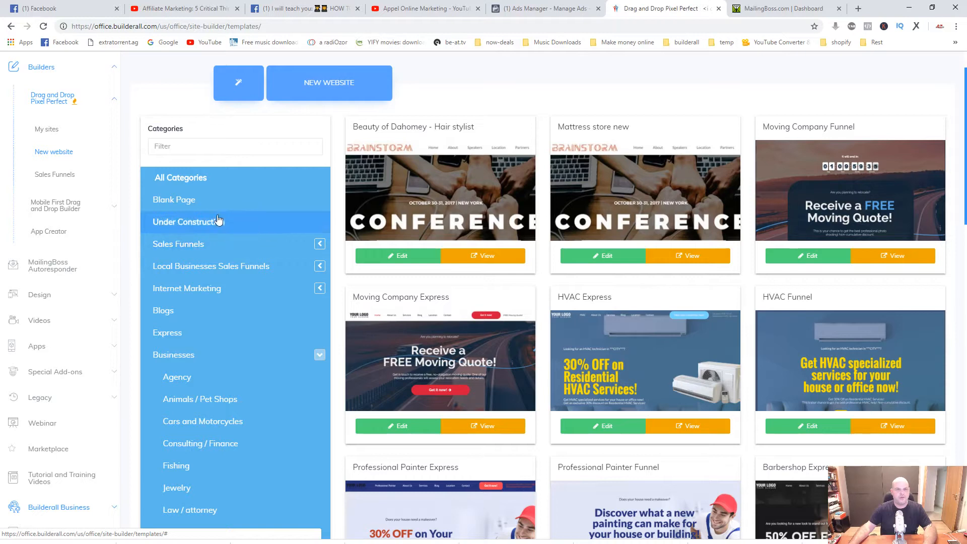
Filter the template categories by "ebook" and open Ebook Funnel #001 from Ebook Magnet Funnel for editing.
left_click(171, 147)
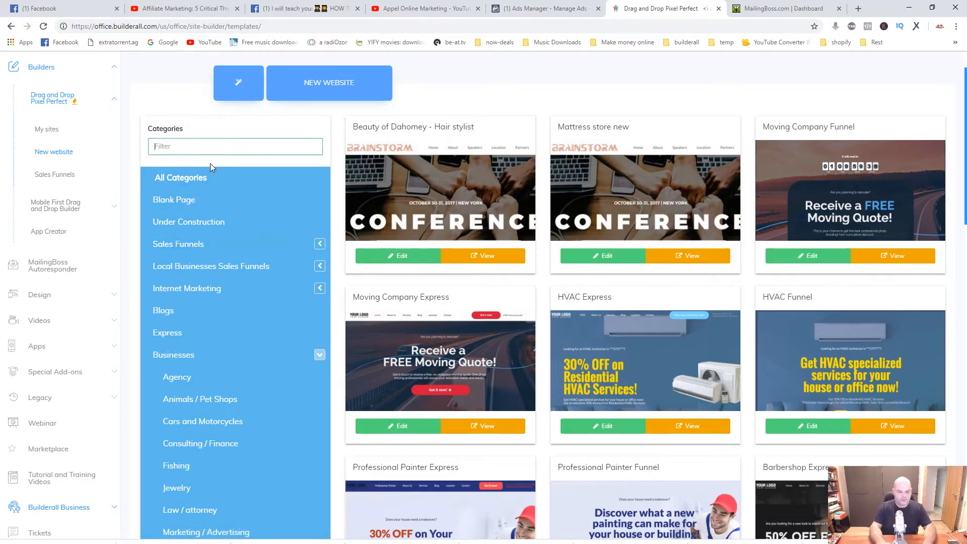
type("קנסם")
key("BackSpace")
key("BackSpace")
key("BackSpace")
key("BackSpace")
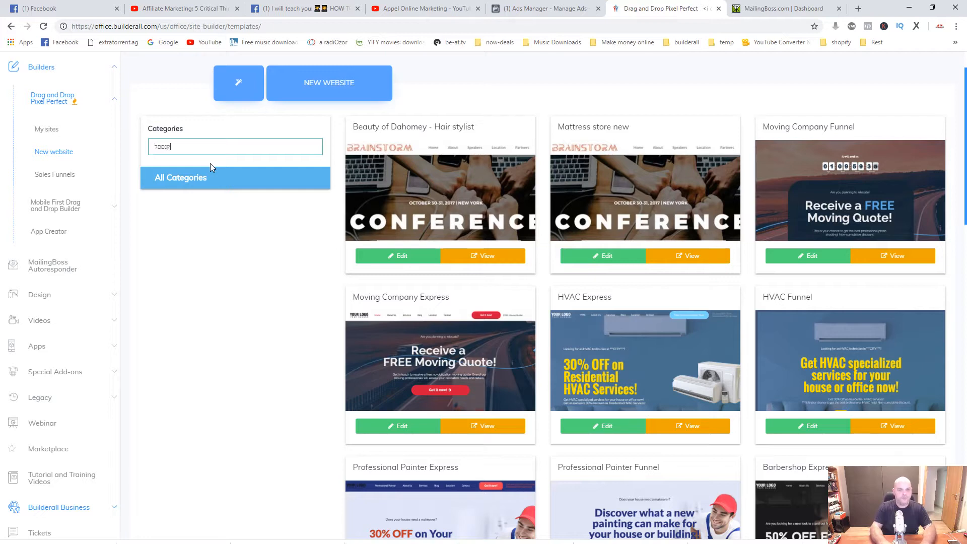
type("ebook")
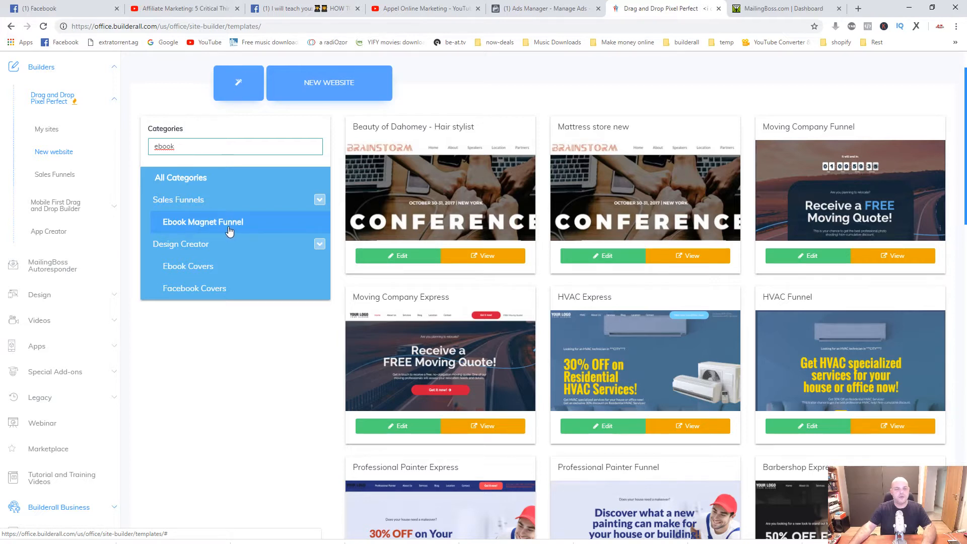
left_click(192, 225)
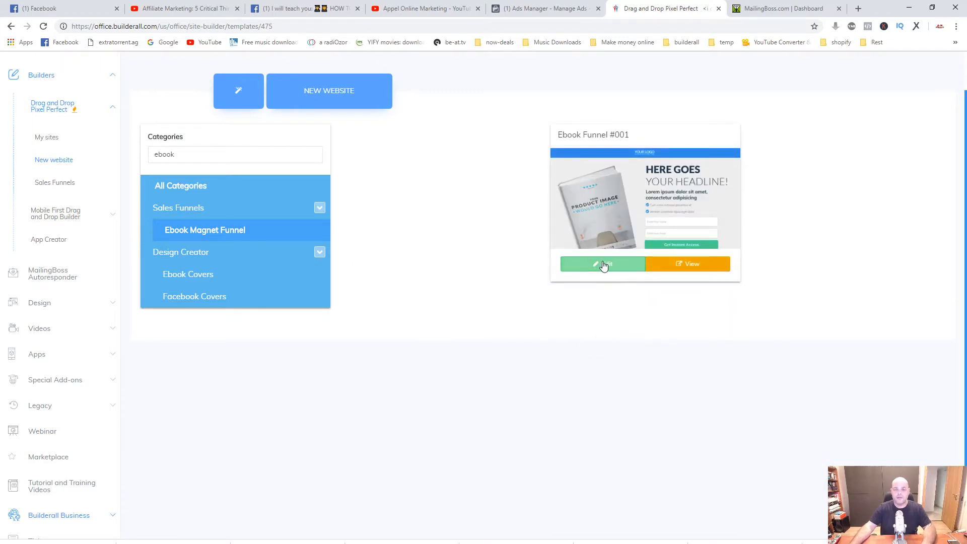
left_click(602, 265)
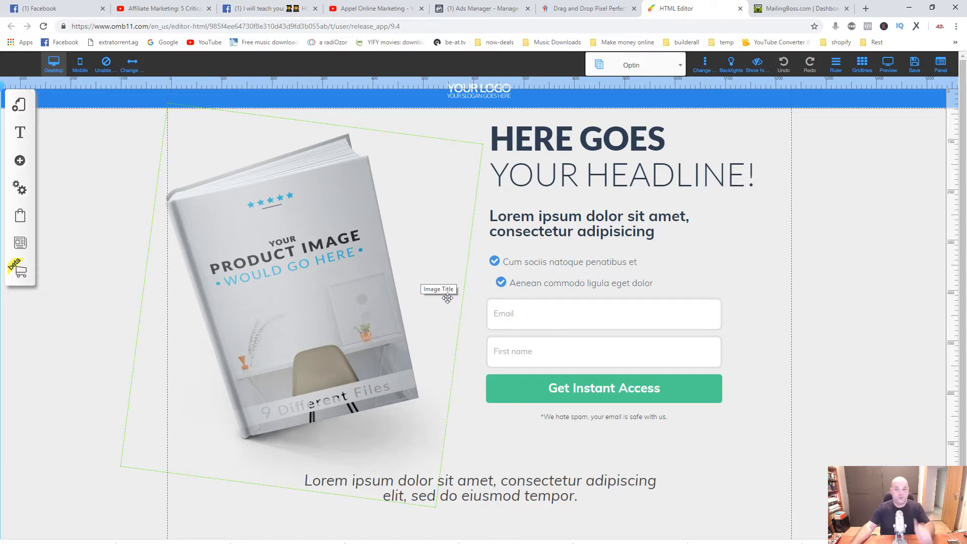
Try to open the configuration of the email opt-in form on the Optin page.
left_click(553, 341)
left_click(556, 341)
left_click(573, 337)
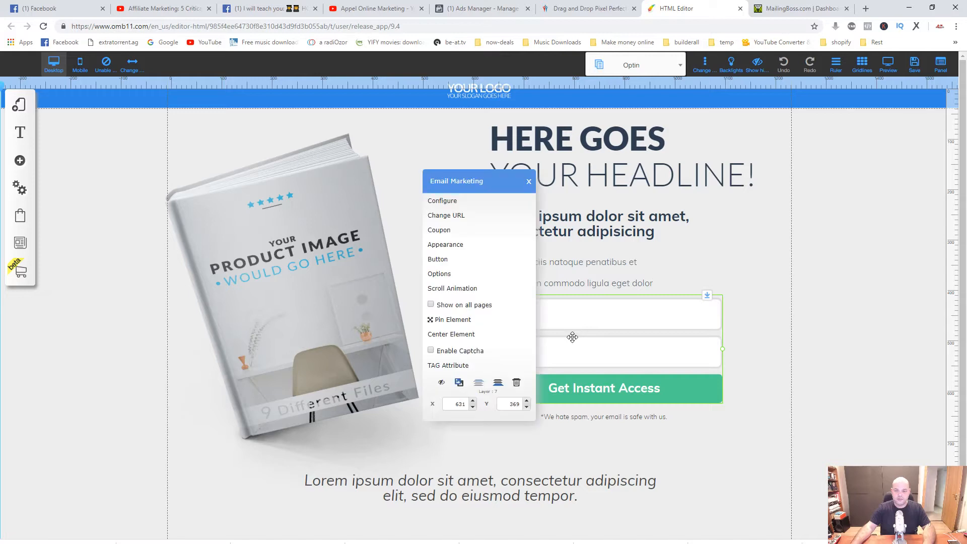
left_click(573, 337)
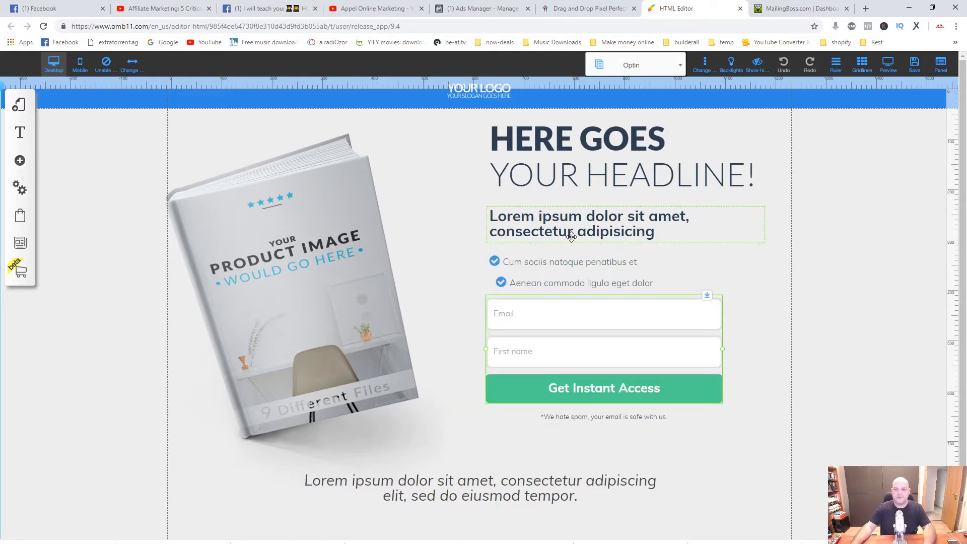
left_click(572, 337)
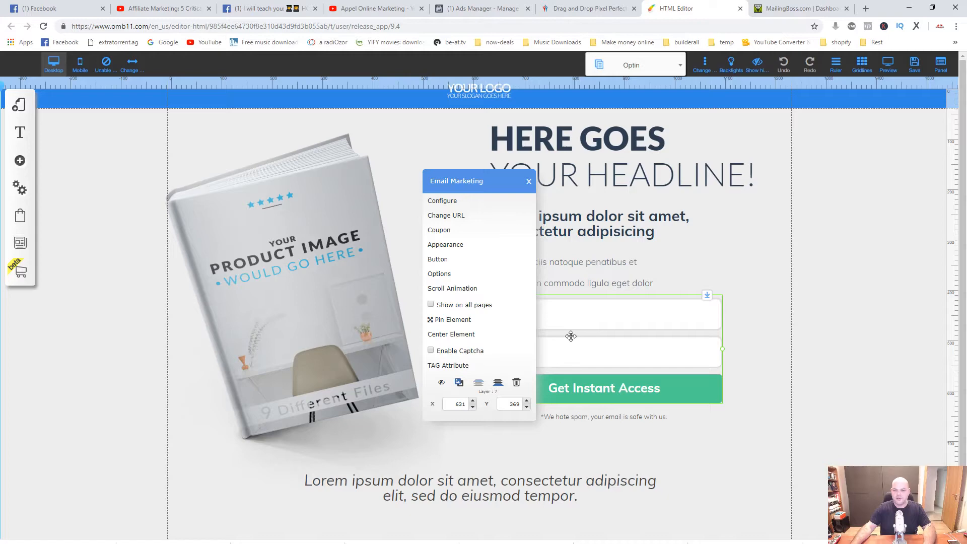
left_click(468, 202)
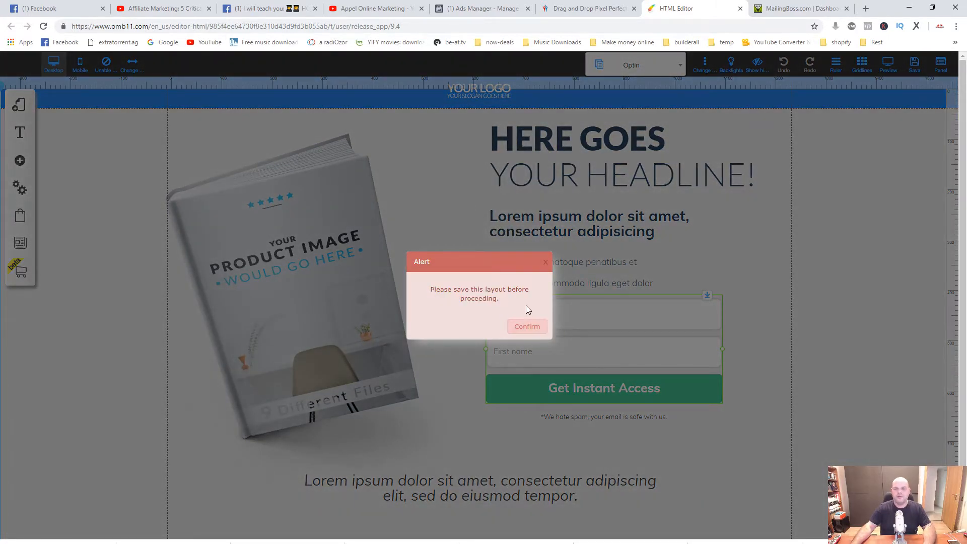
left_click(547, 265)
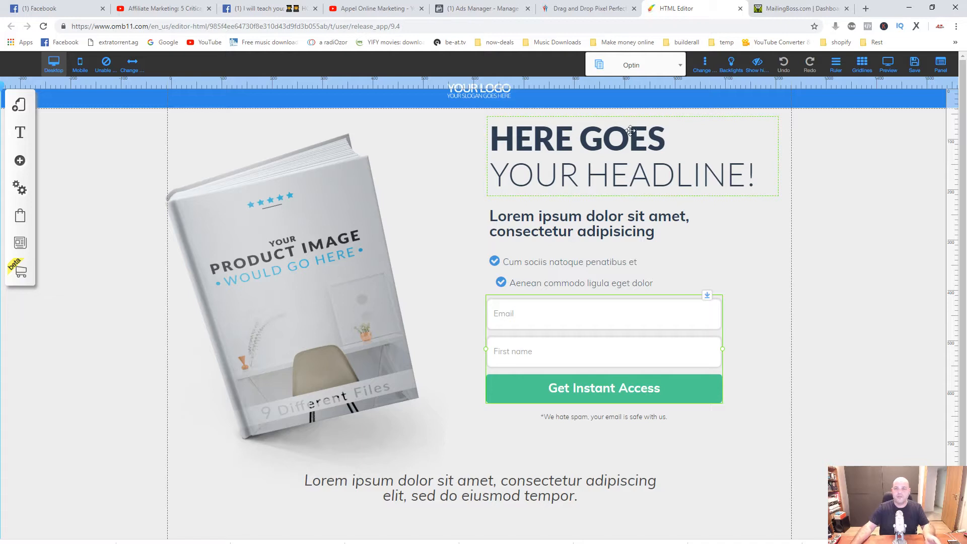
Switch to the Builderall office and review the list of existing websites in My sites.
left_click(582, 12)
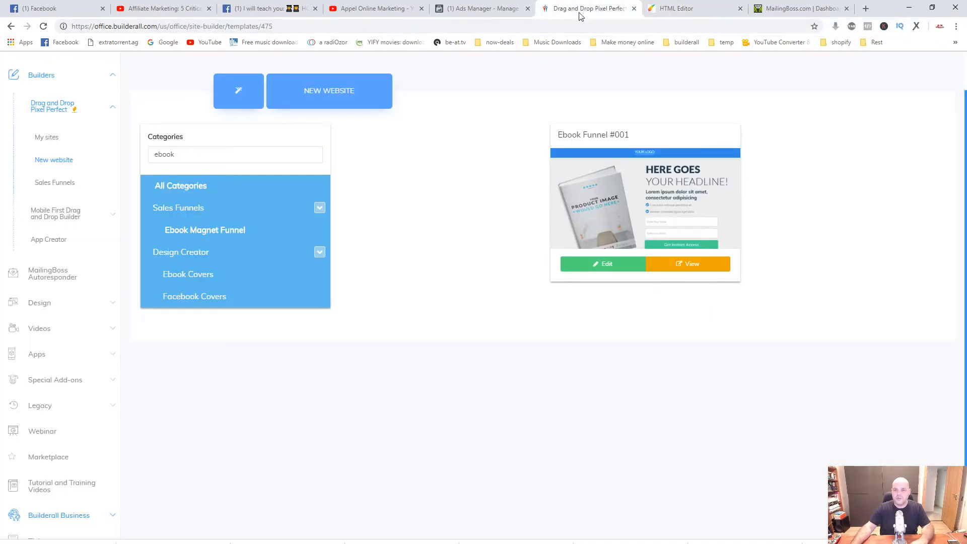
left_click(48, 143)
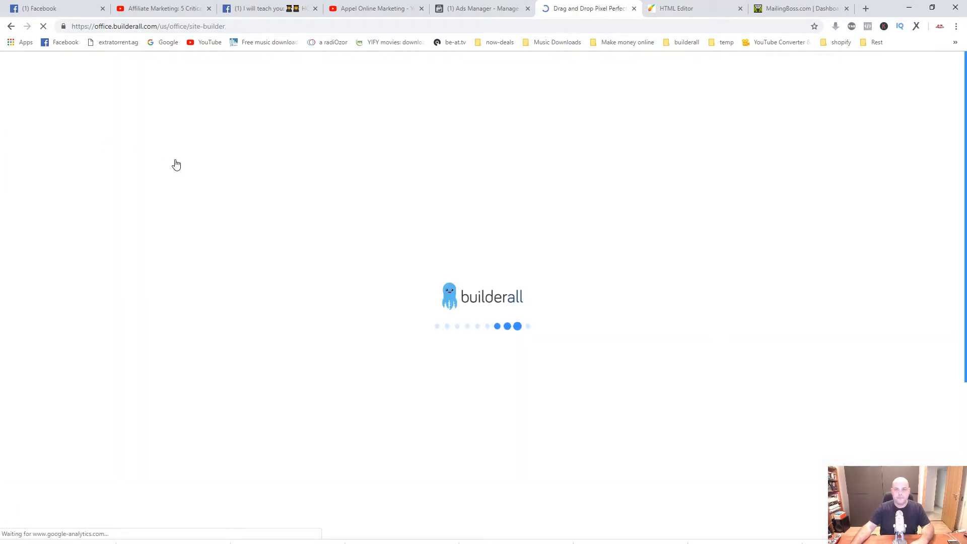
scroll(448, 261, "down", 1)
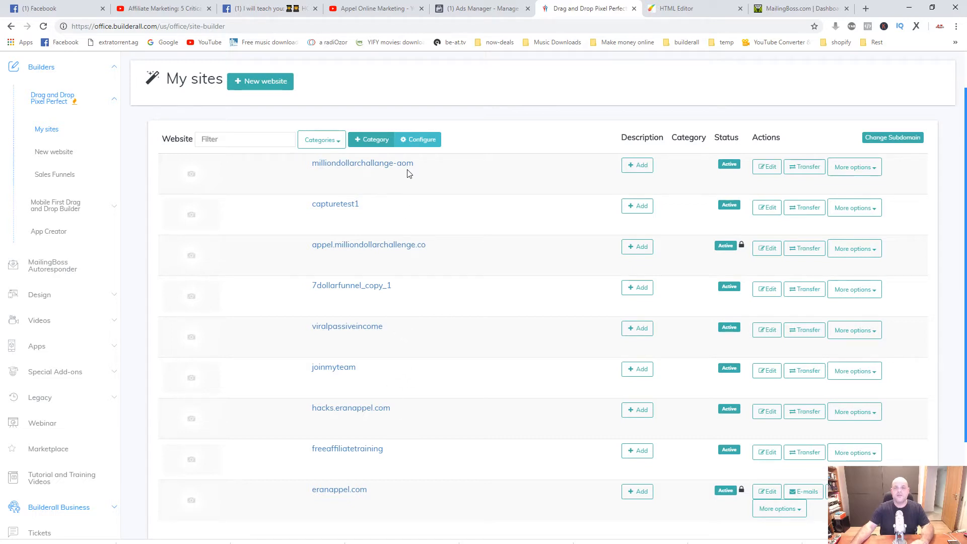
Switch back to the HTML Editor and start saving the layout, up to the site name entry for registration.
left_click(678, 9)
left_click(916, 68)
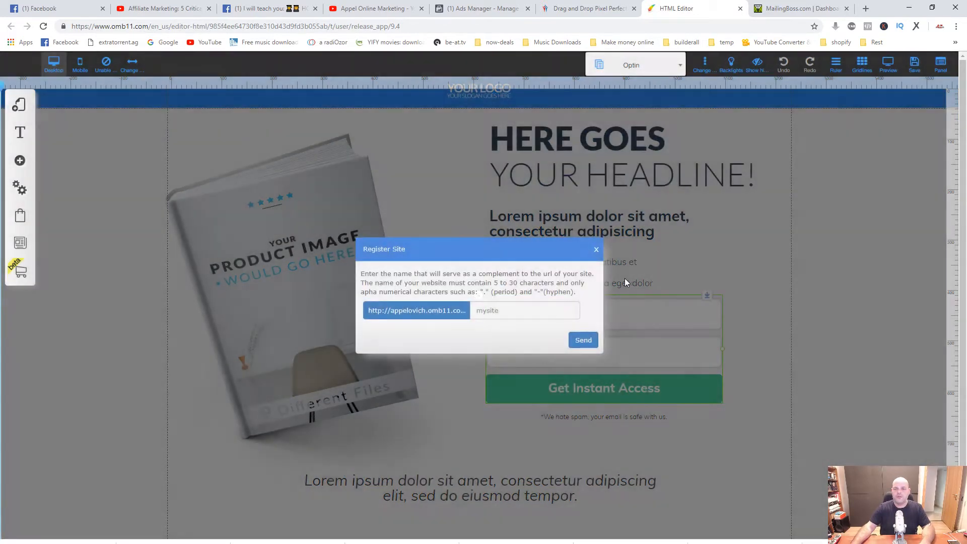
left_click(484, 312)
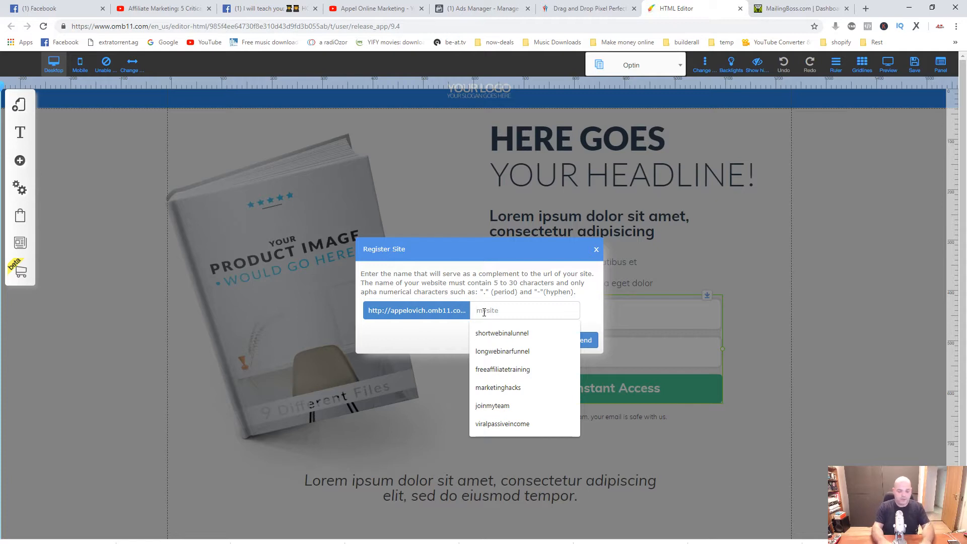
type("e")
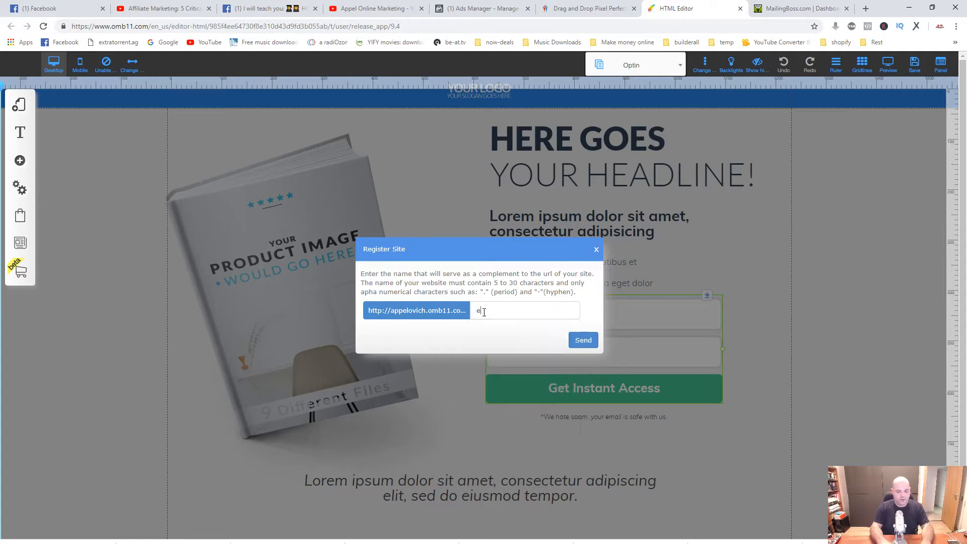
type("adagnetest1")
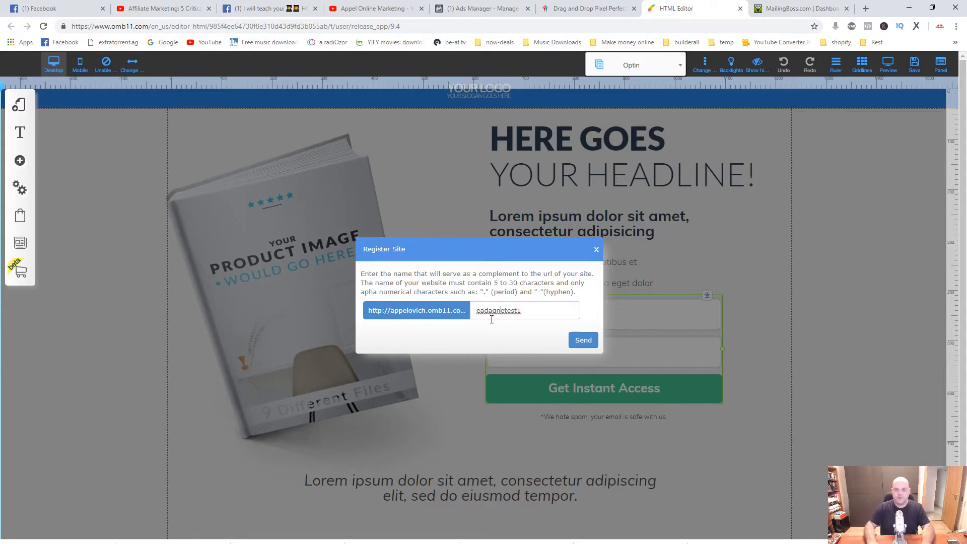
key("BackSpace")
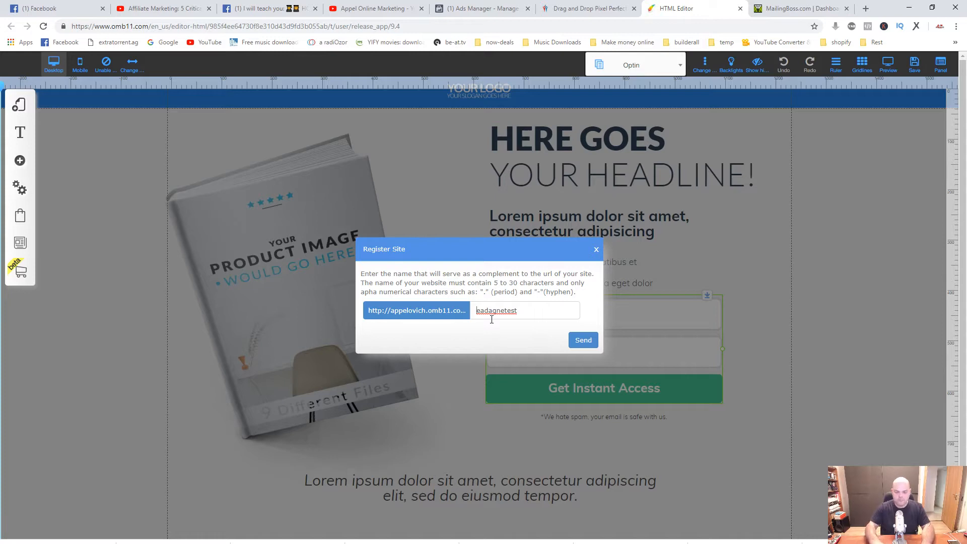
key("Delete")
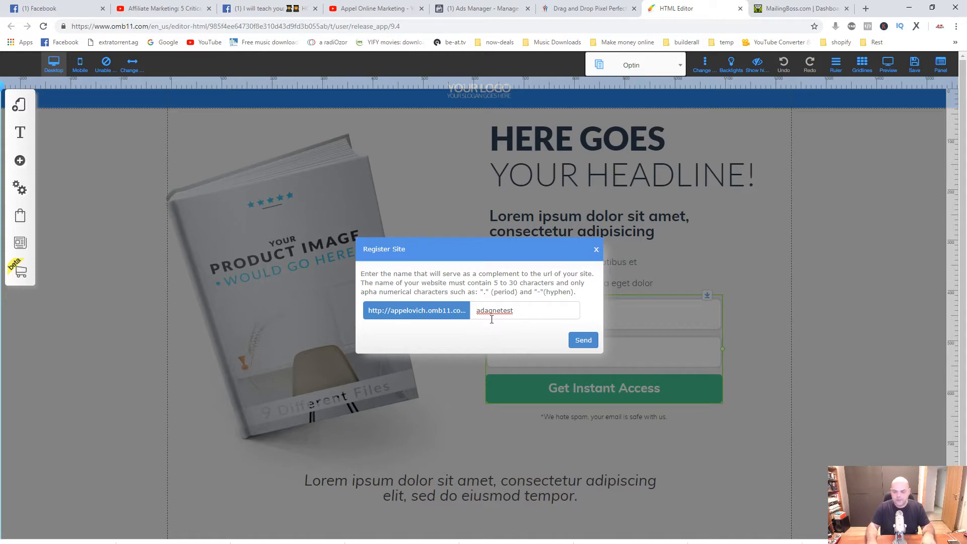
key("ctrl+a")
key("BackSpace")
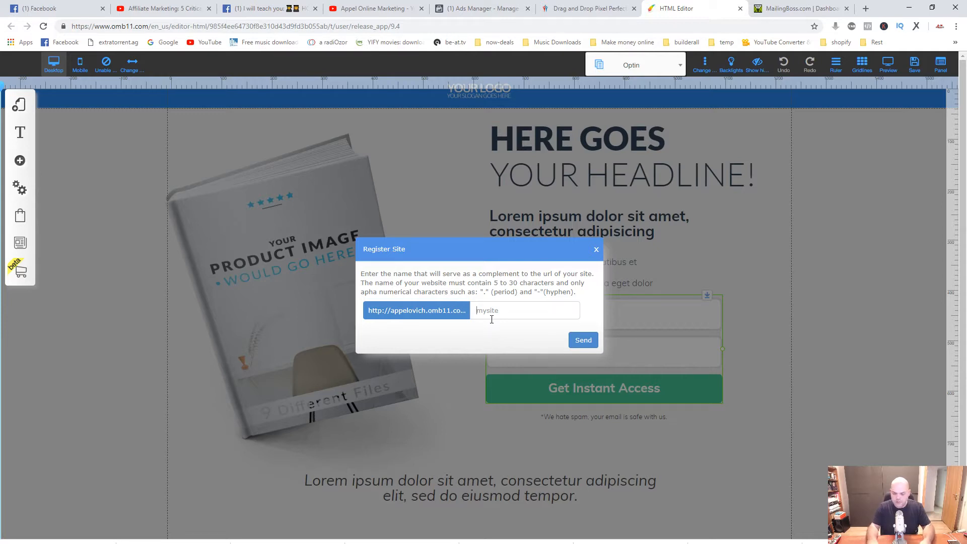
type("sdfk")
key("BackSpace")
key("BackSpace")
key("BackSpace")
key("BackSpace")
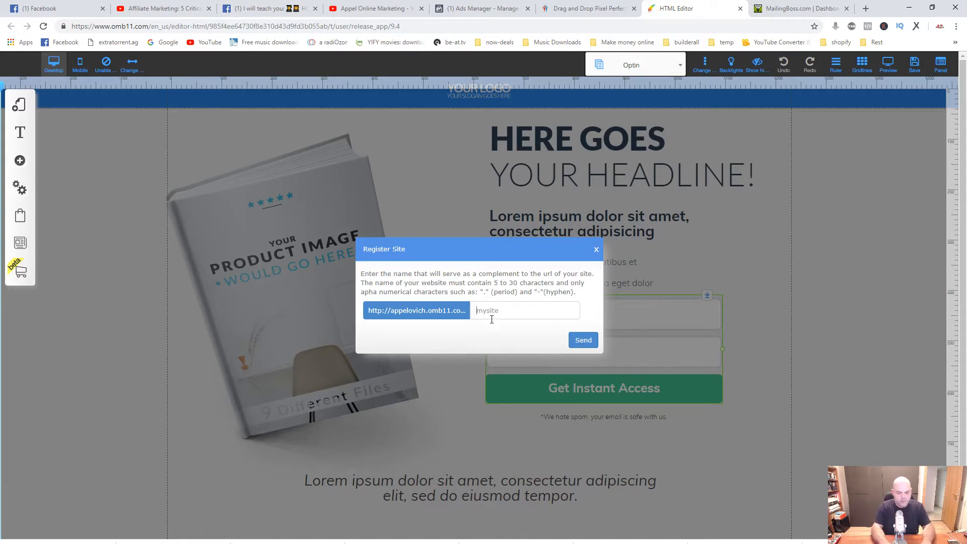
Register the site under the name test1 and save the changes to the Optin page.
type("test1")
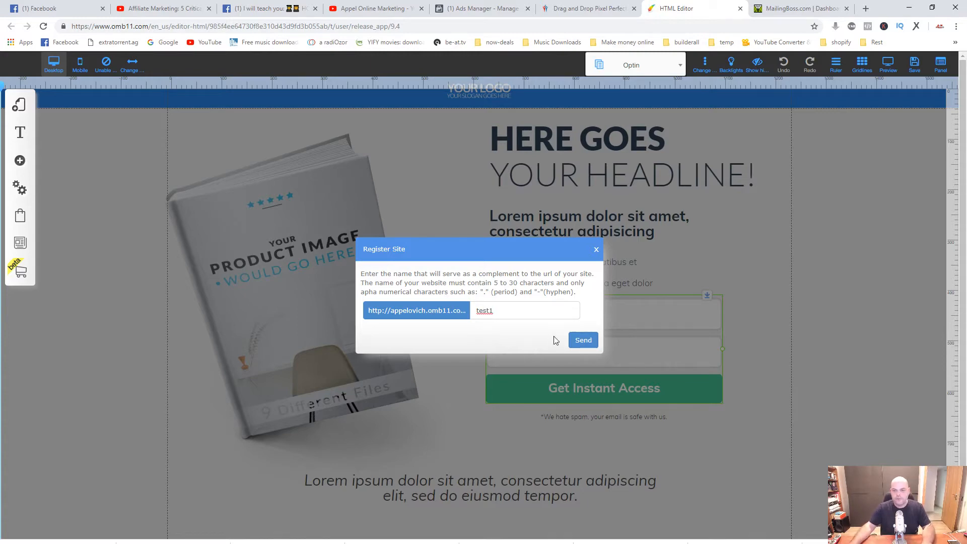
left_click(580, 341)
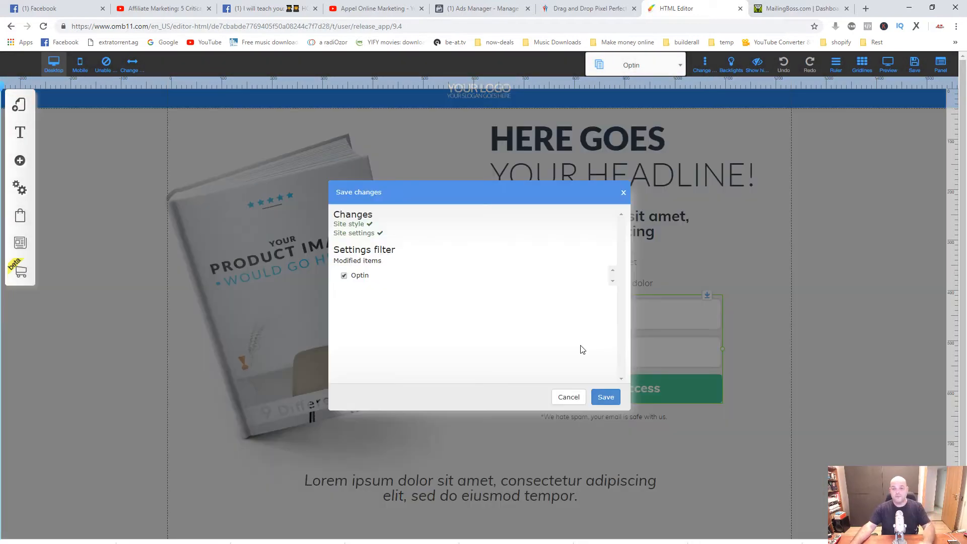
left_click(604, 396)
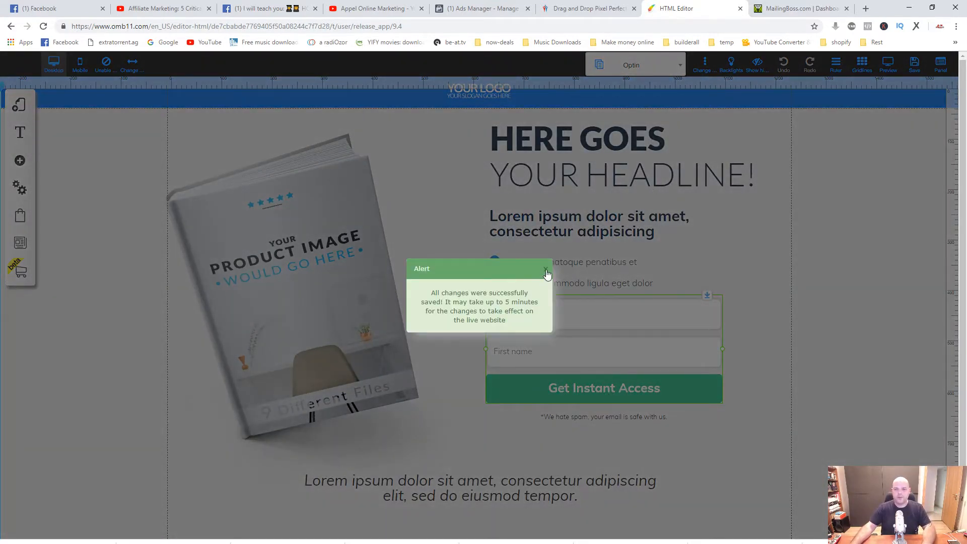
Dismiss the save confirmation, switch to the Builderall office and refresh My sites to locate the test1 site.
left_click(545, 271)
left_click(588, 16)
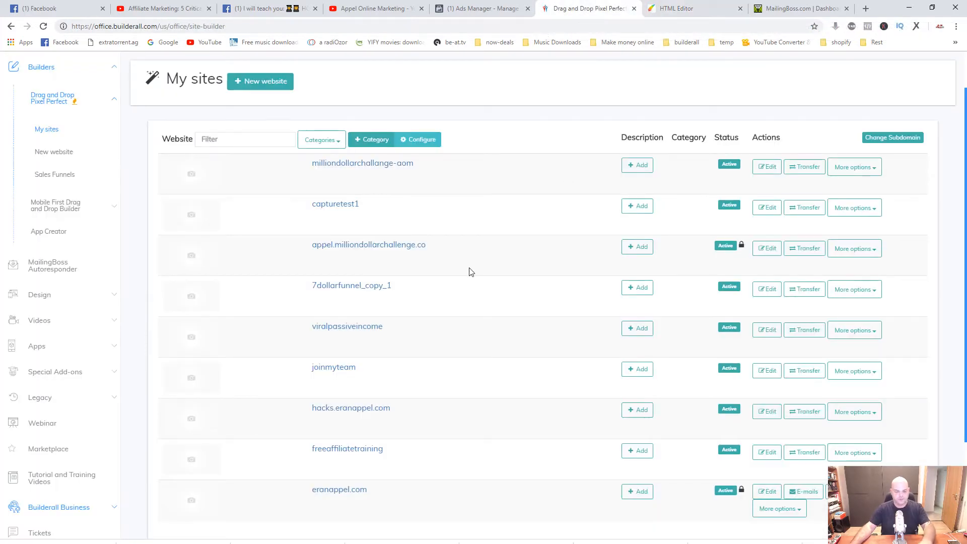
key("F5")
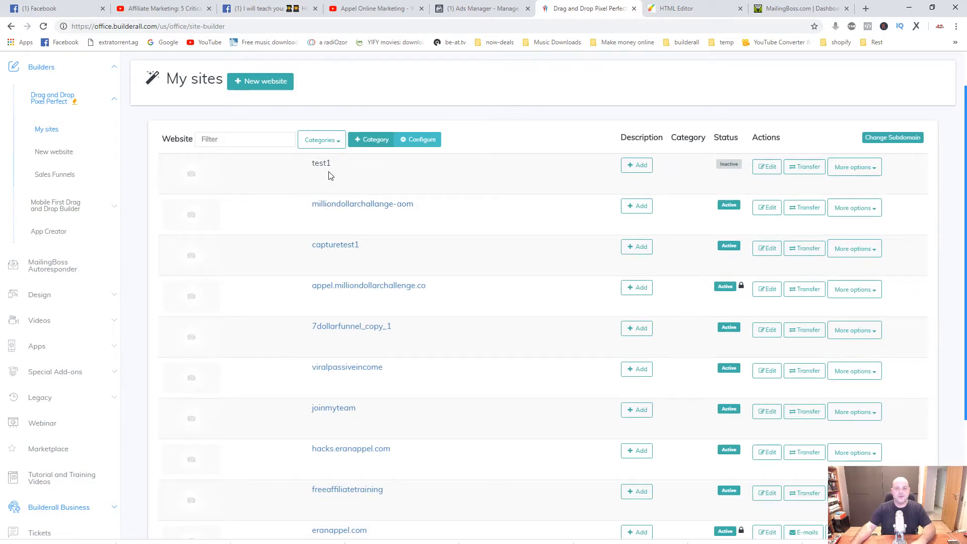
left_click_drag(332, 168, 309, 168)
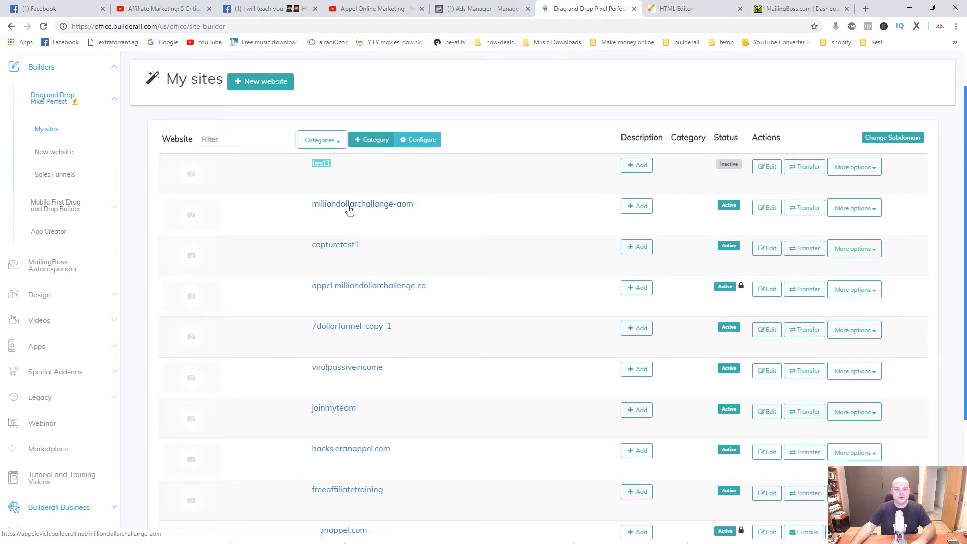
Examine the additional options of the milliondollarchallange-aom and test1 sites, including unpublishing and publishing.
left_click(875, 213)
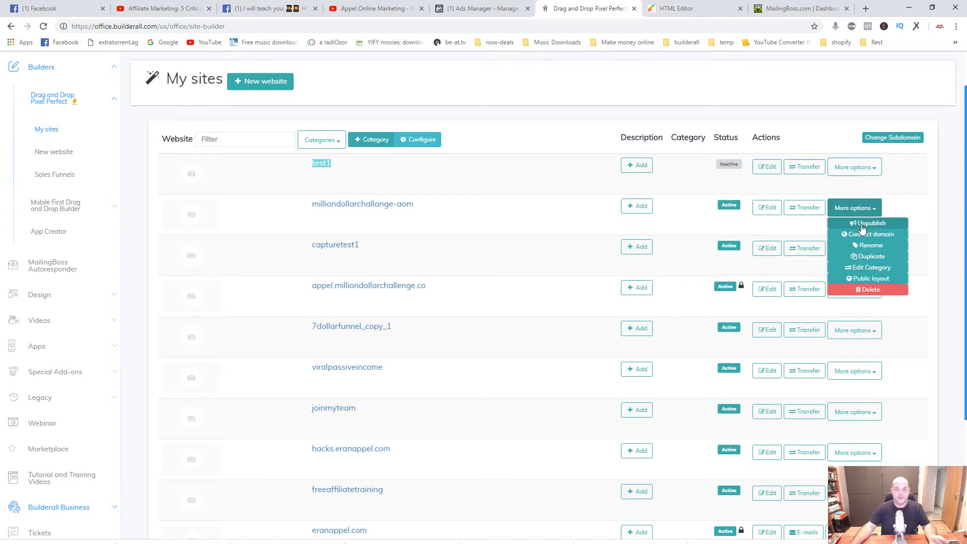
left_click(393, 176)
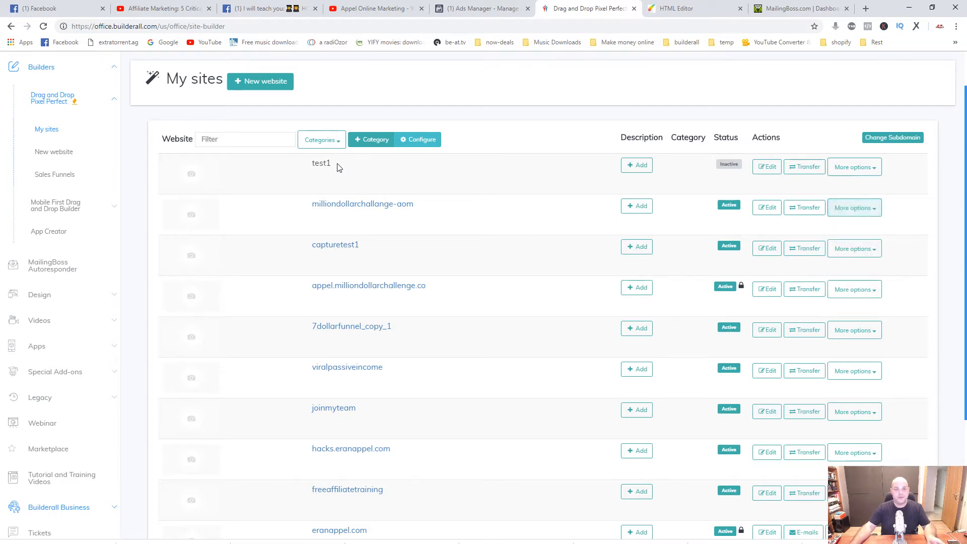
left_click(871, 175)
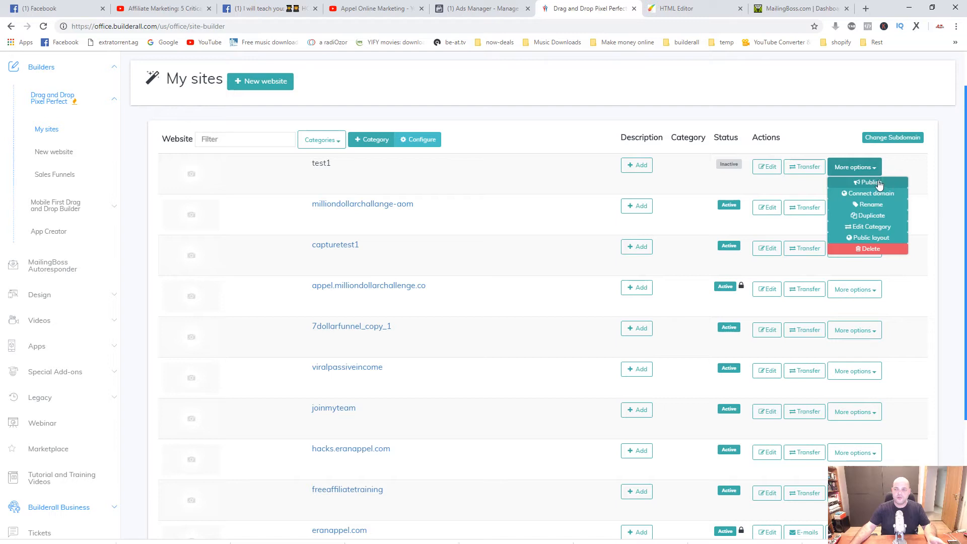
left_click(483, 175)
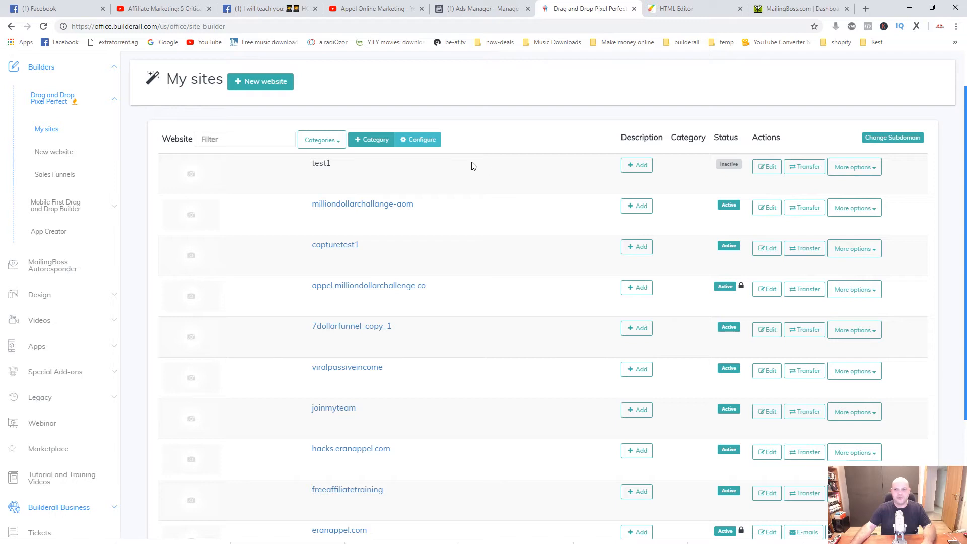
Switch back to the HTML Editor and connect the opt-in form to the MailingBoss list Squeeze Page Funnel.
left_click(679, 14)
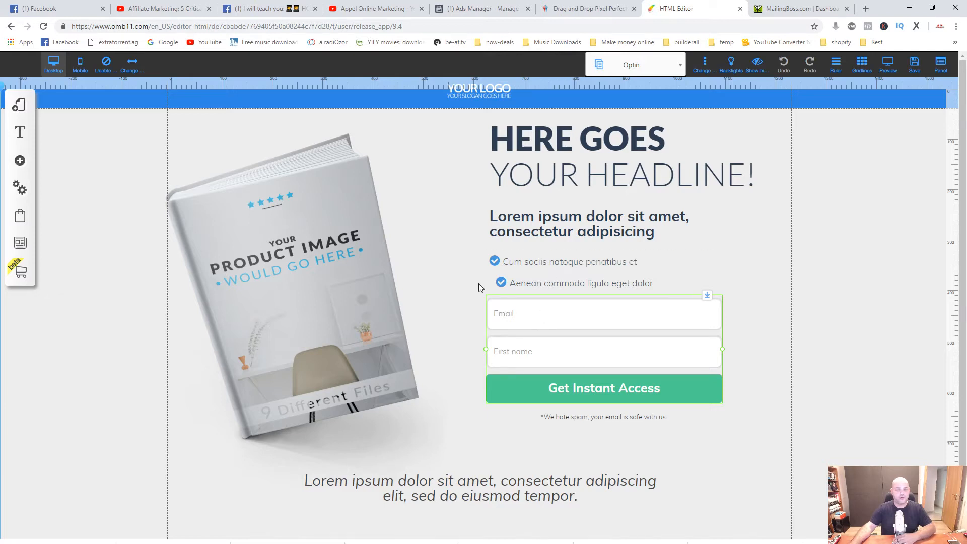
right_click(546, 347)
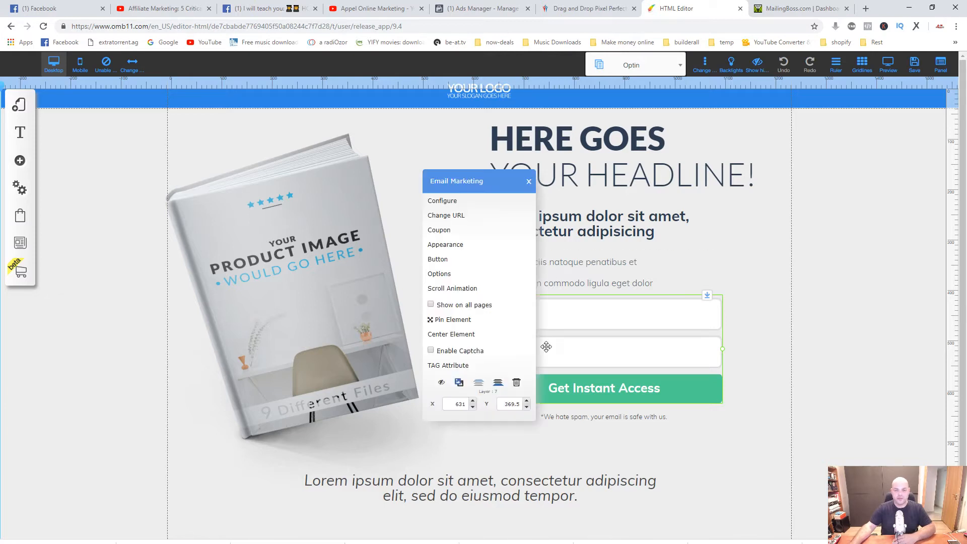
left_click(450, 202)
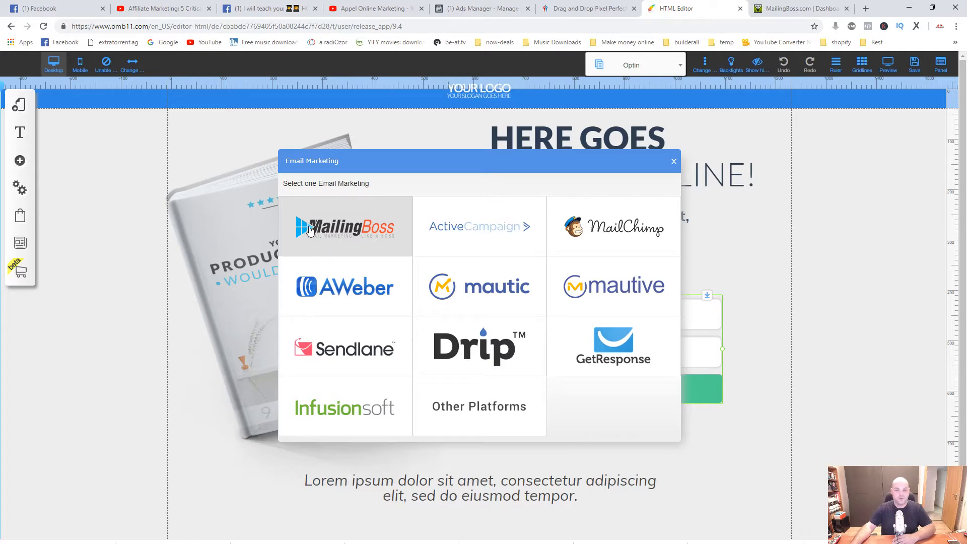
left_click(337, 235)
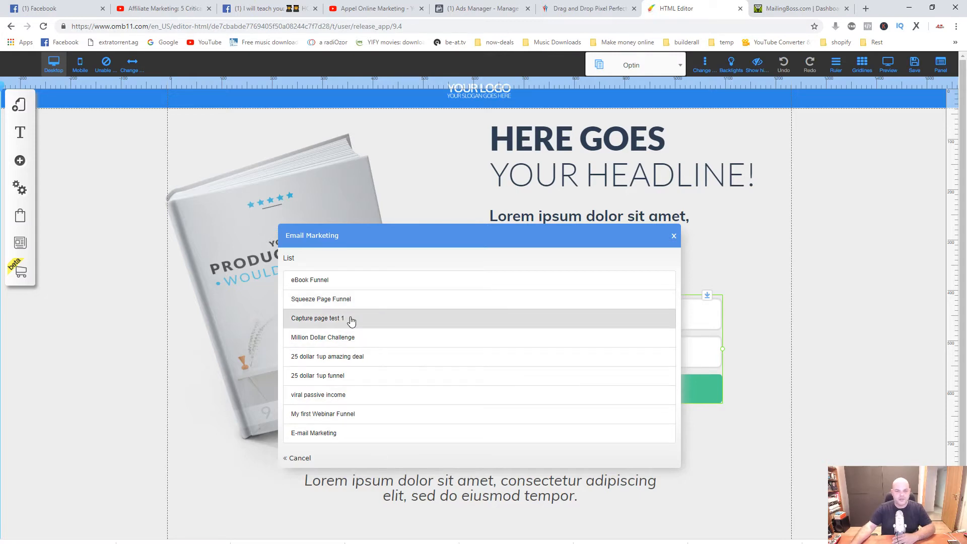
left_click(306, 300)
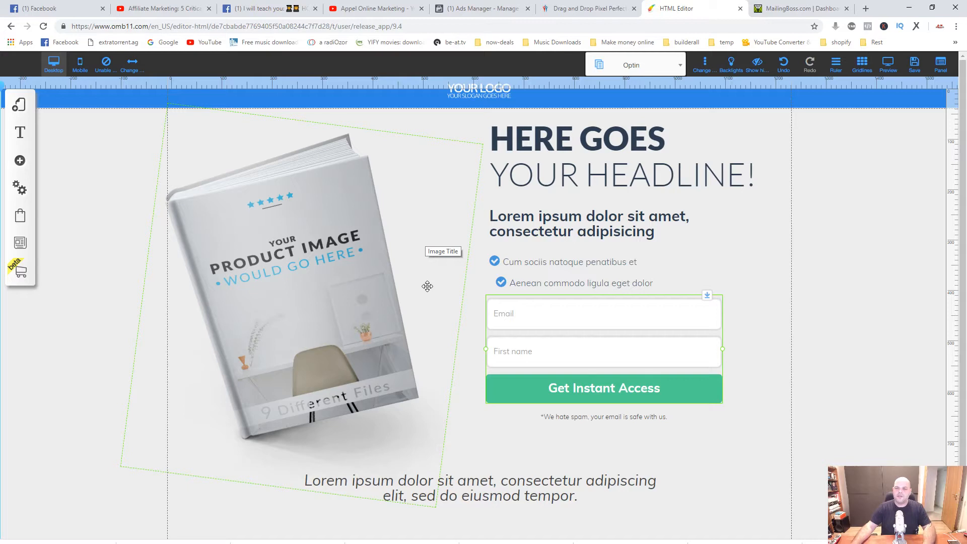
Replace the placeholder product image with the spiral-bound 3D ebook cover from the previously uploaded files.
left_click(262, 272)
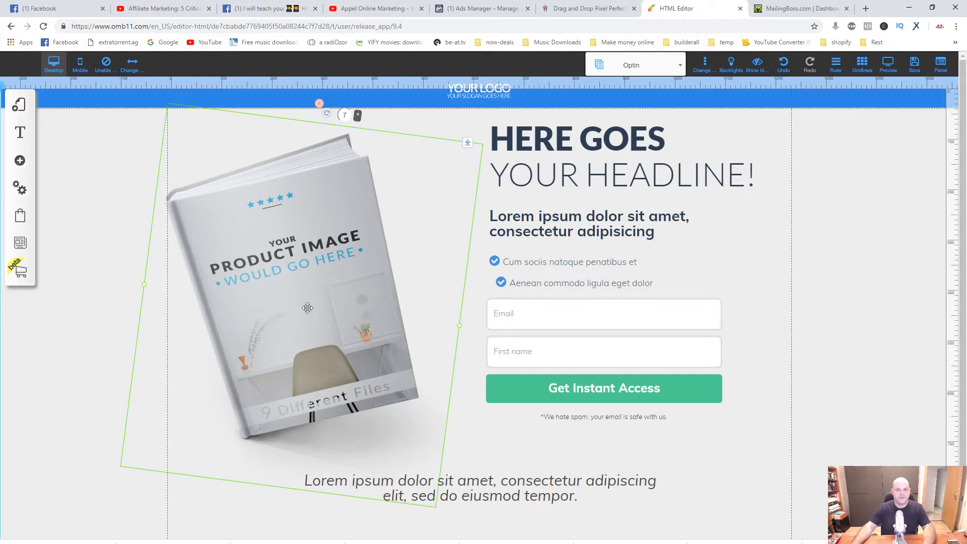
right_click(327, 238)
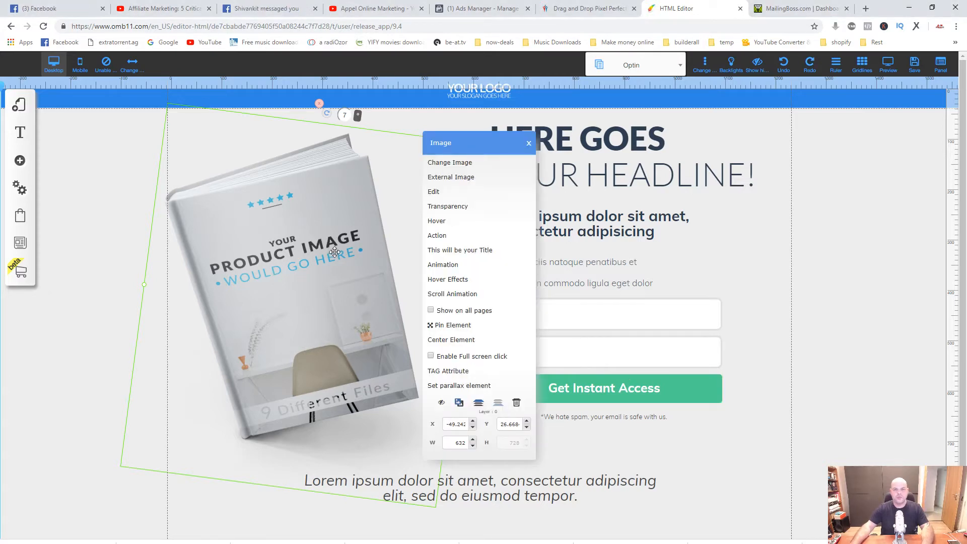
left_click(452, 163)
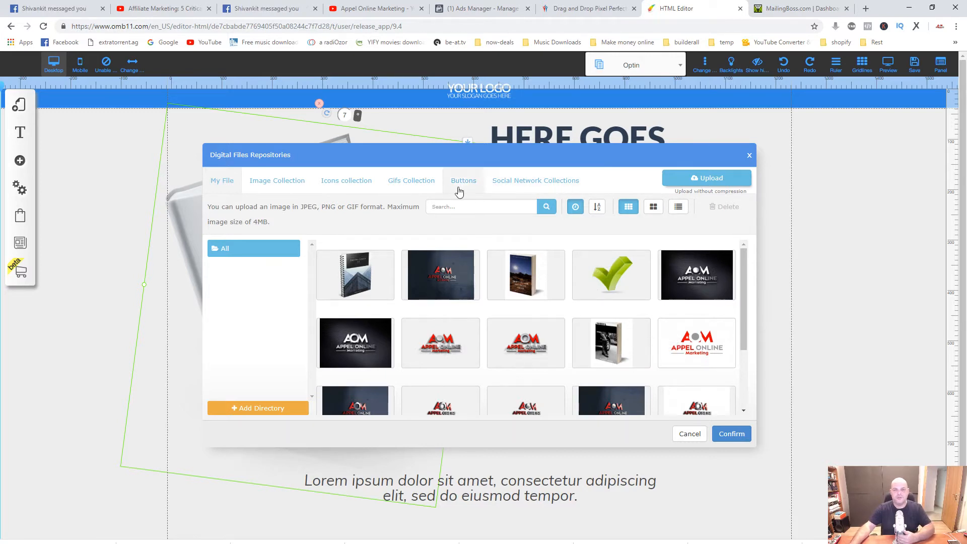
left_click(276, 185)
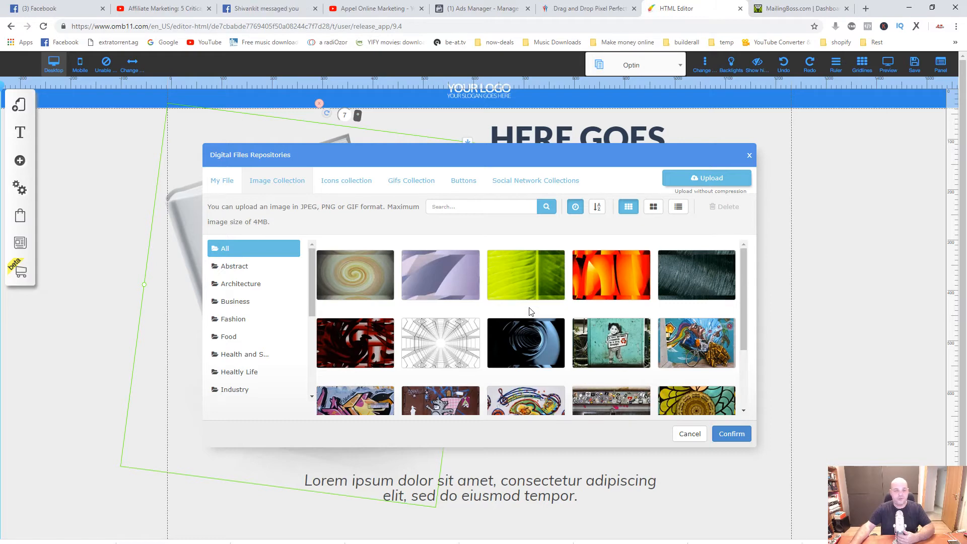
left_click(229, 188)
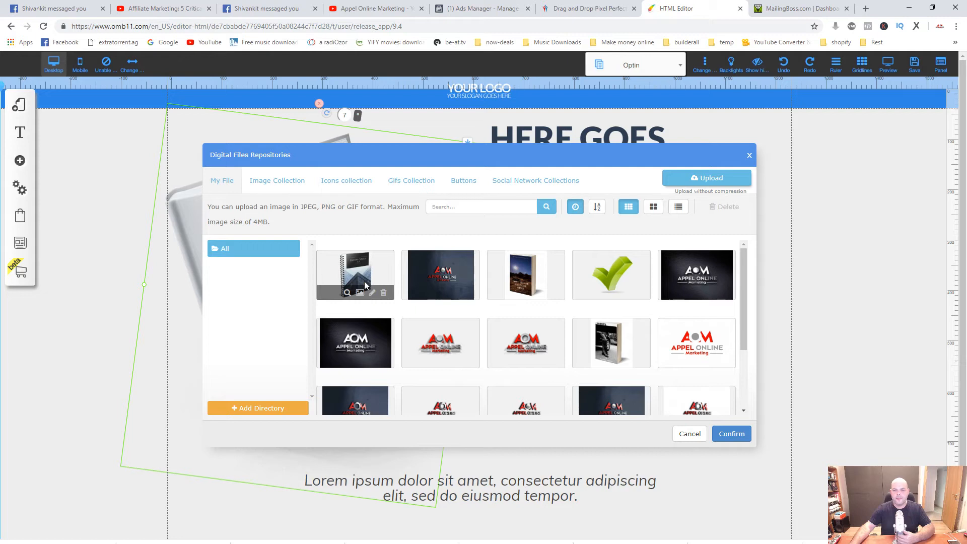
left_click(360, 265)
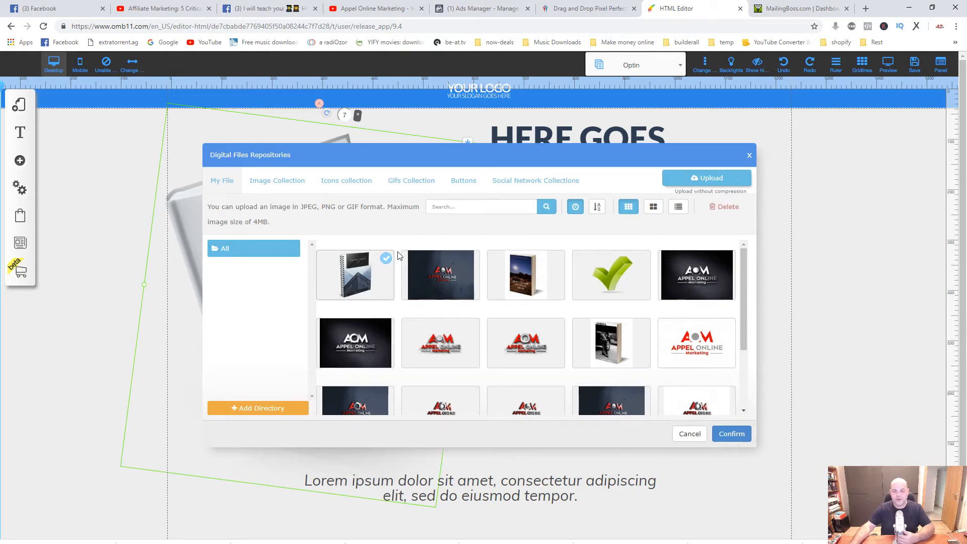
left_click(710, 178)
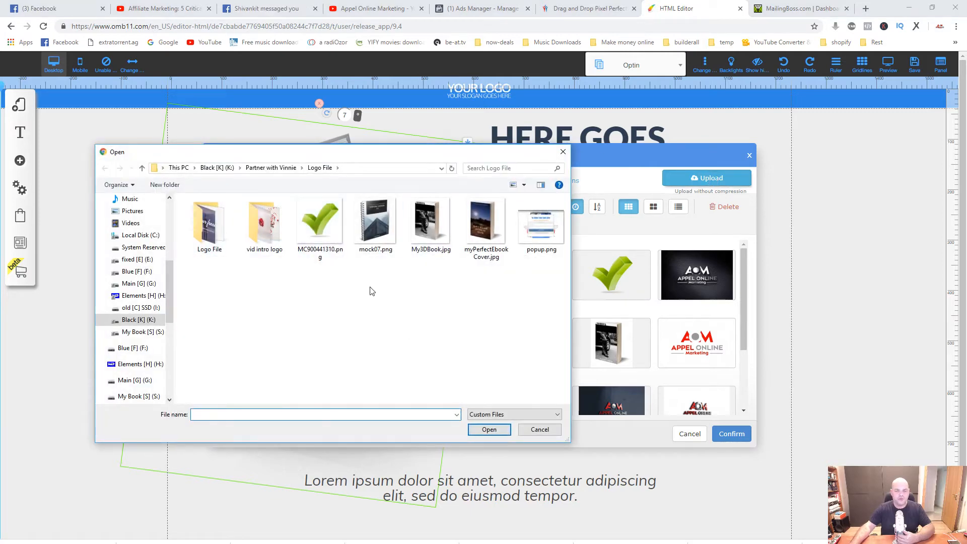
left_click(540, 431)
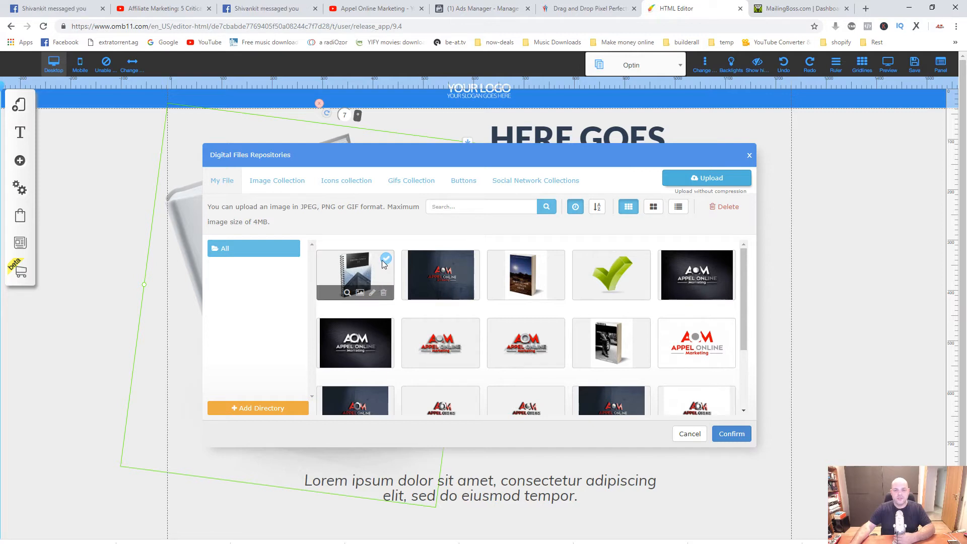
left_click(736, 434)
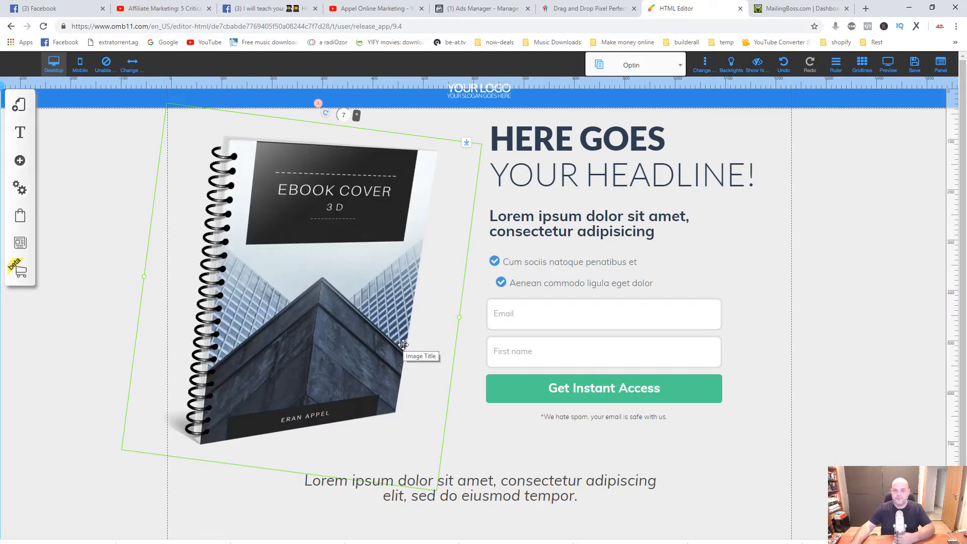
Shift the ebook cover slightly toward the form and rotate it to 350 degrees.
left_click_drag(298, 318, 308, 322)
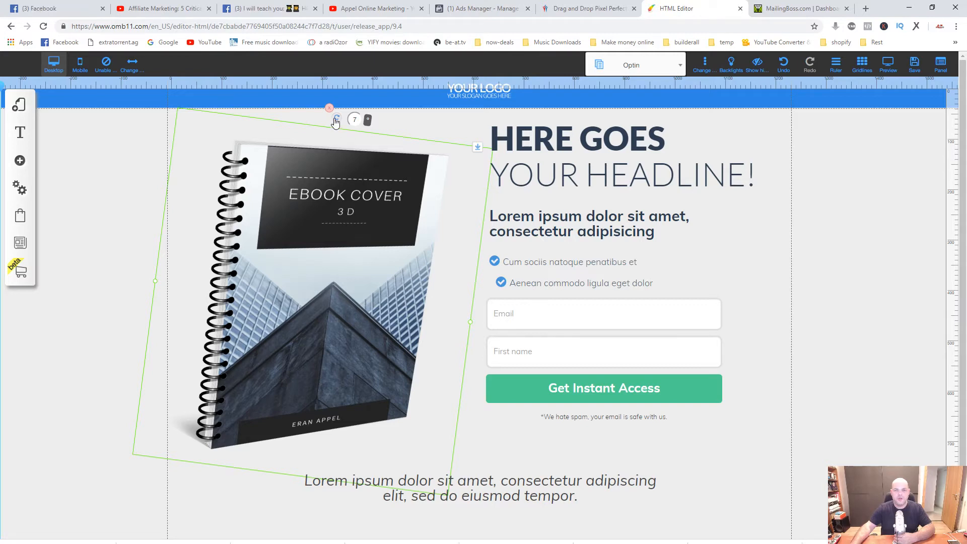
left_click_drag(336, 123, 293, 179)
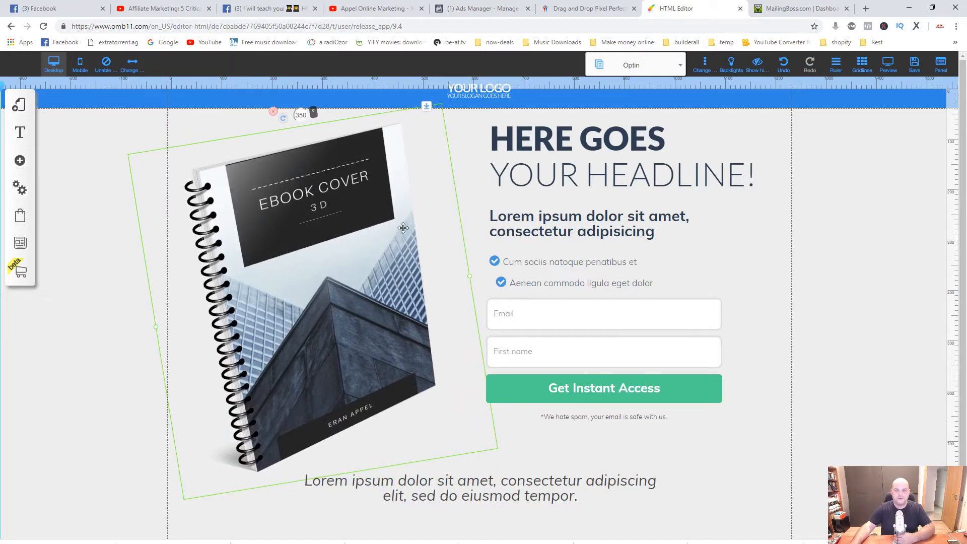
left_click(474, 210)
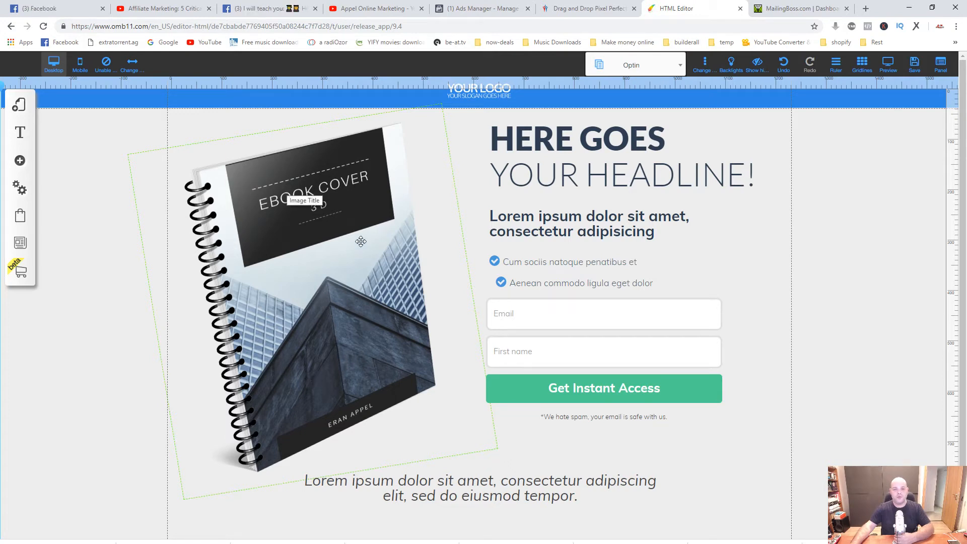
left_click(425, 428)
left_click(538, 449)
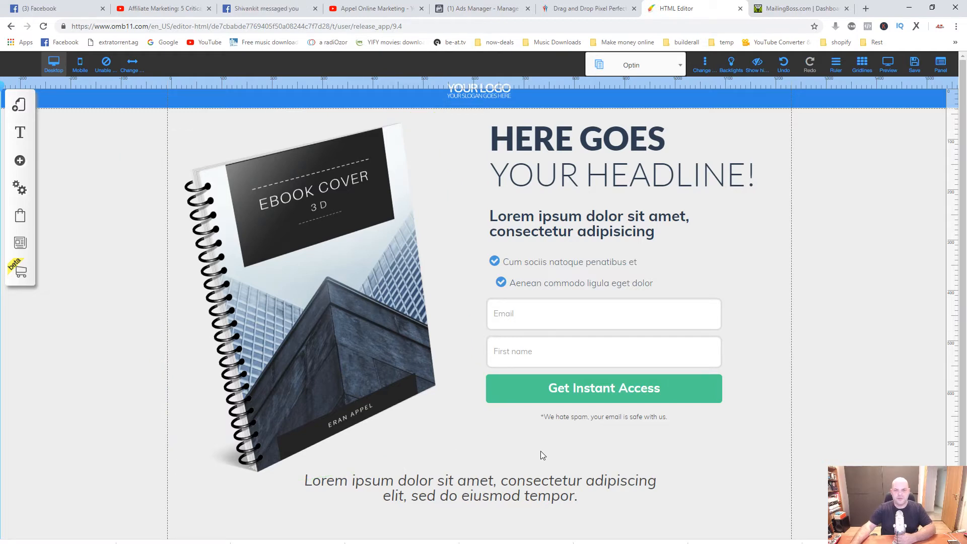
left_click(504, 489)
Replace the two-line placeholder headline with "Get Your Free Ebook".
left_click(530, 146)
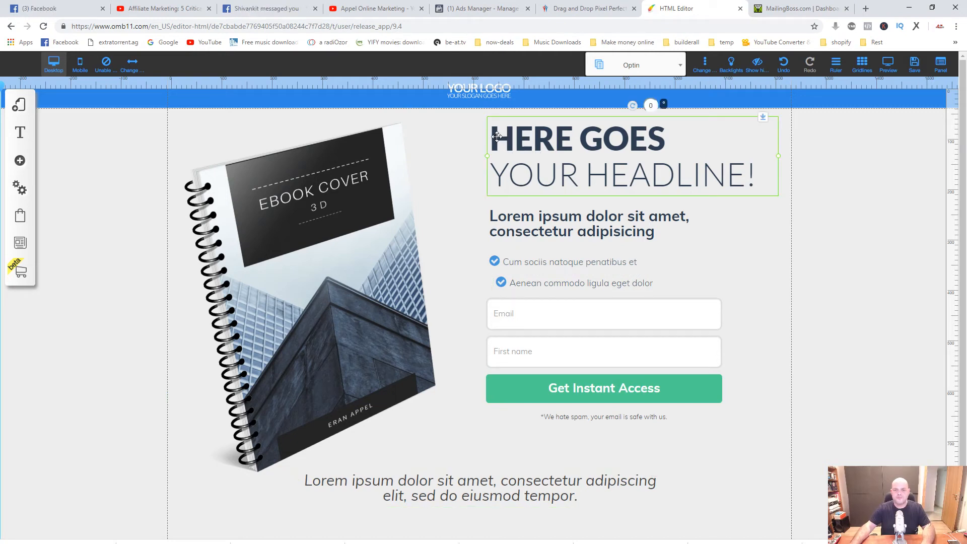
double_click(514, 143)
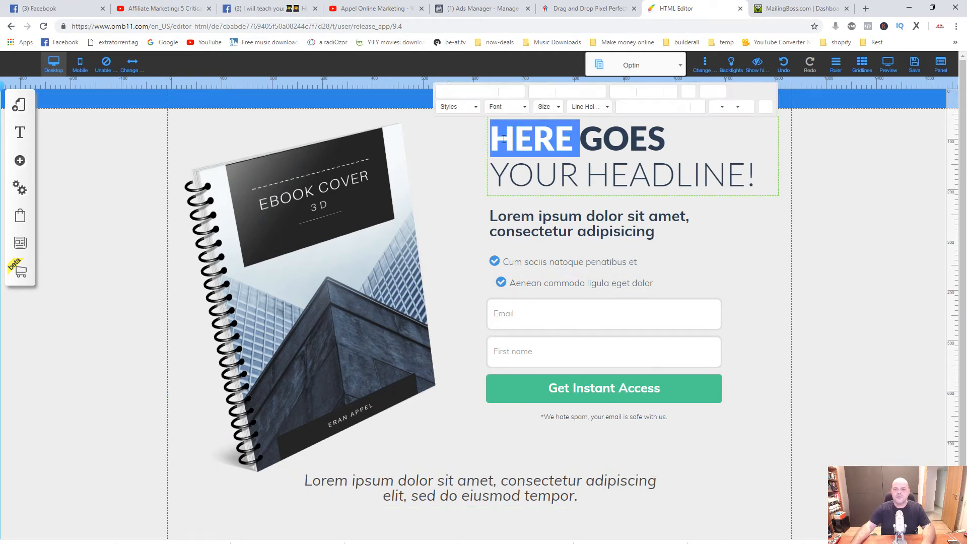
left_click_drag(769, 174, 501, 135)
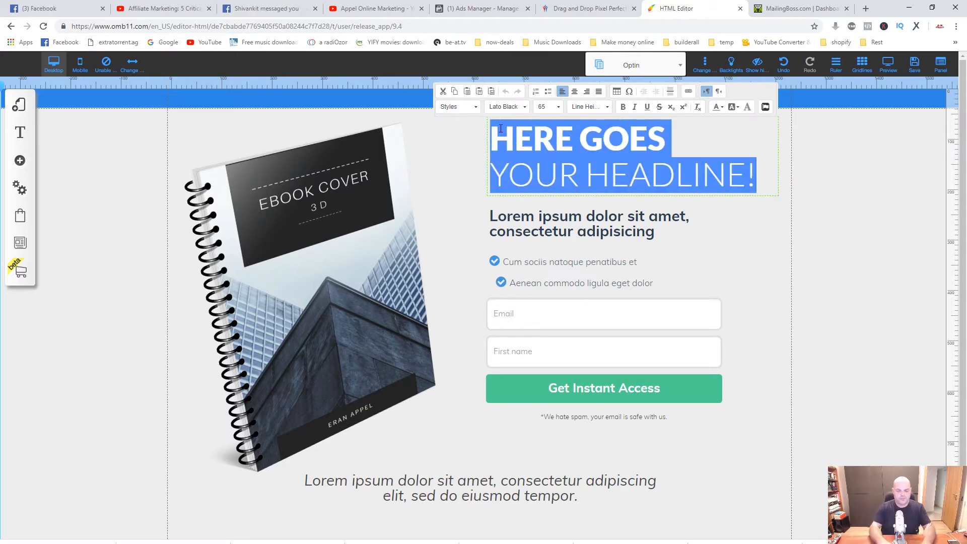
type("Get")
key("BackSpace")
key("BackSpace")
key("BackSpace")
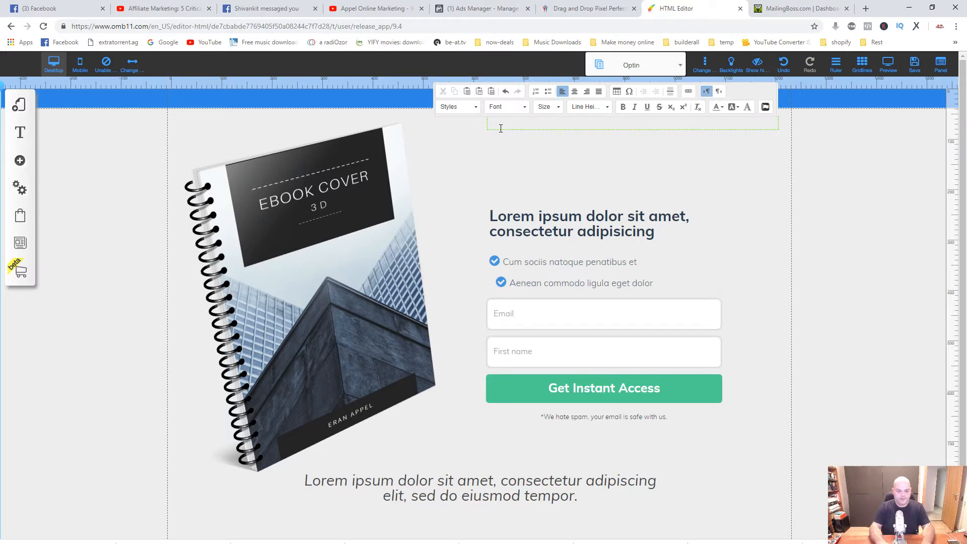
type("Get ")
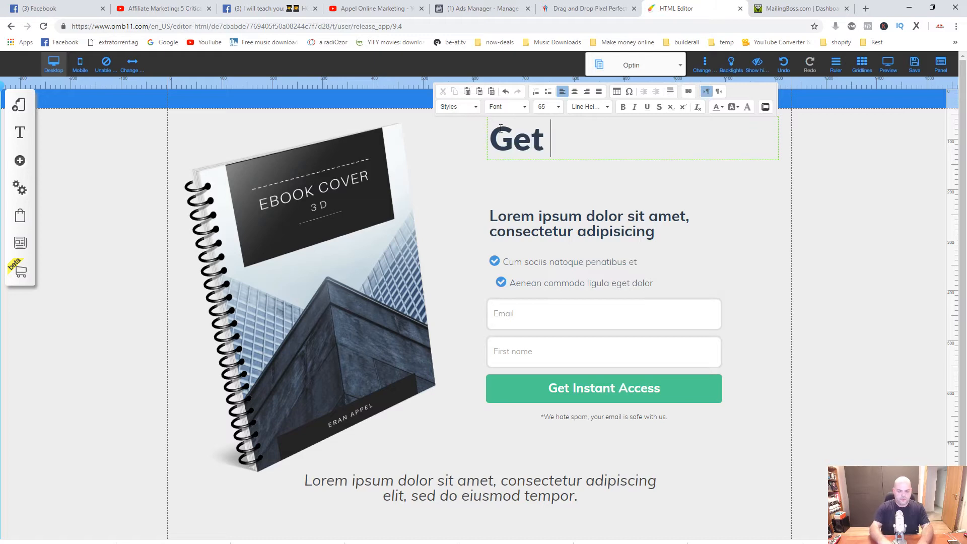
type("Your")
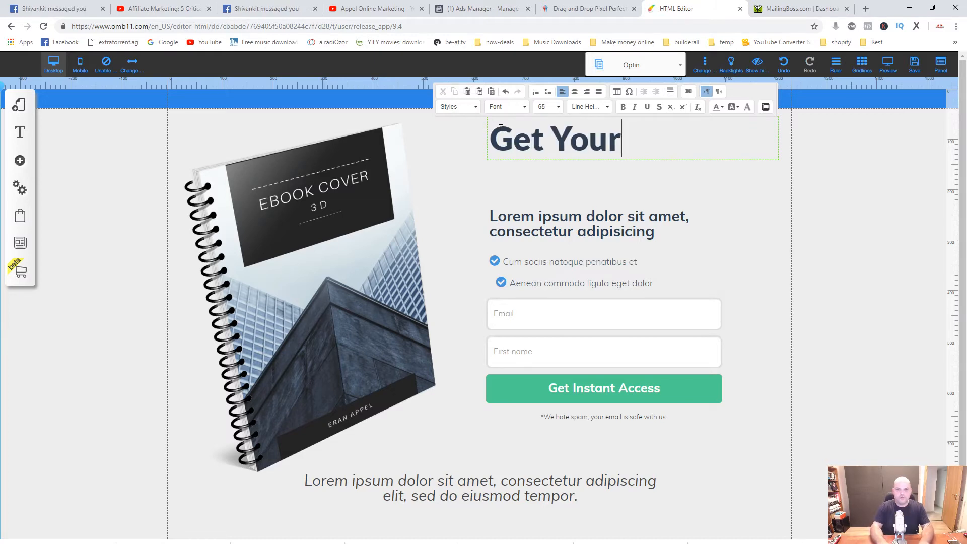
type(" Free ")
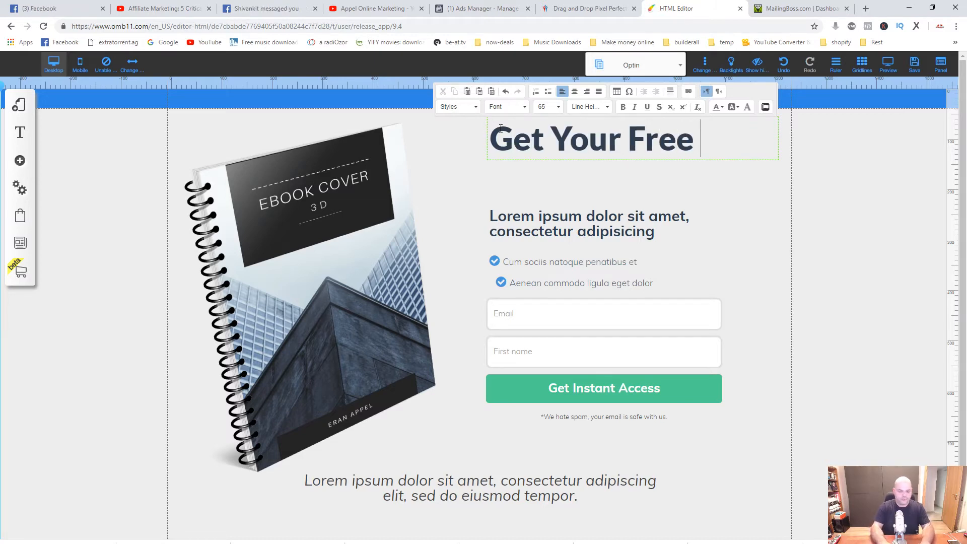
type("Ebook")
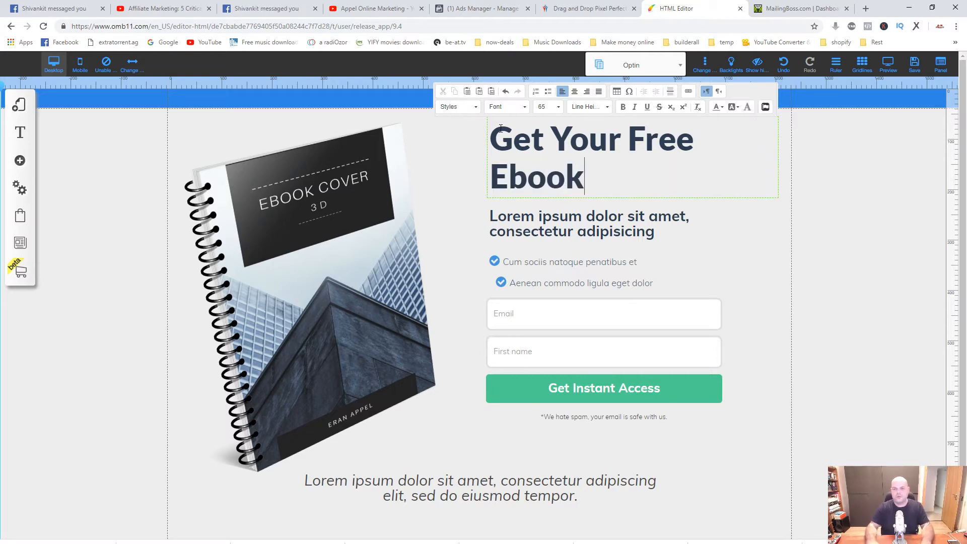
Replace the two-line placeholder subheadline under the headline with "this book covers blah blah blah".
left_click(640, 232)
left_click(656, 232)
left_click(653, 232)
left_click_drag(655, 233, 491, 217)
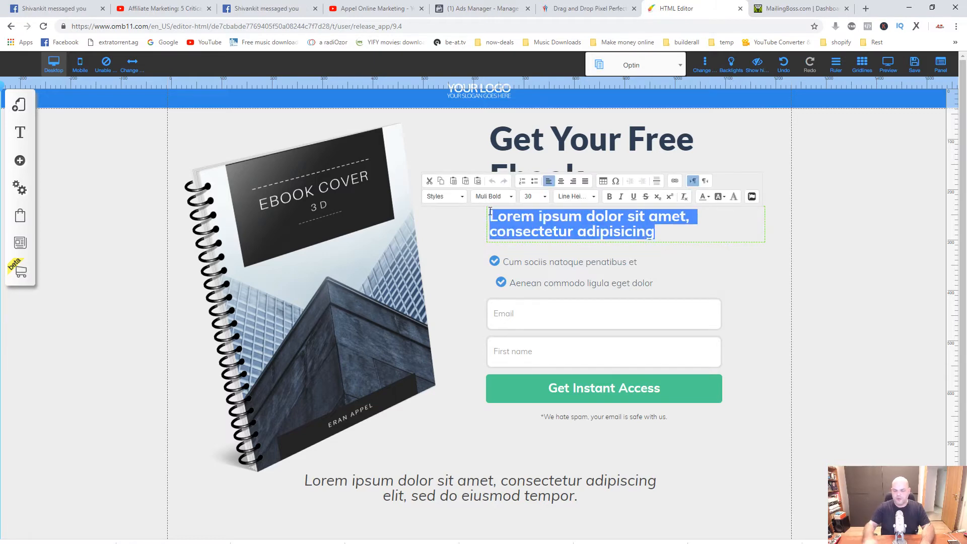
key("Delete")
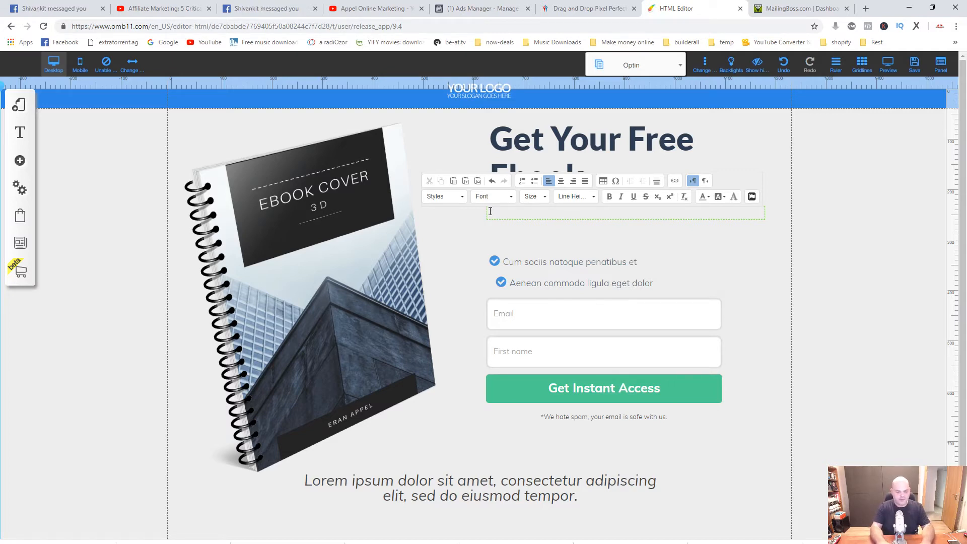
type("this ")
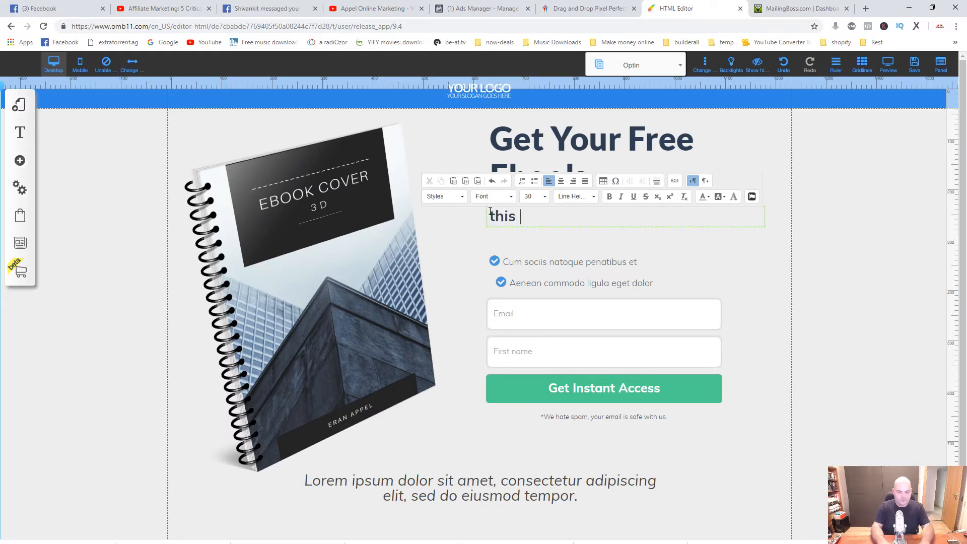
type("book c")
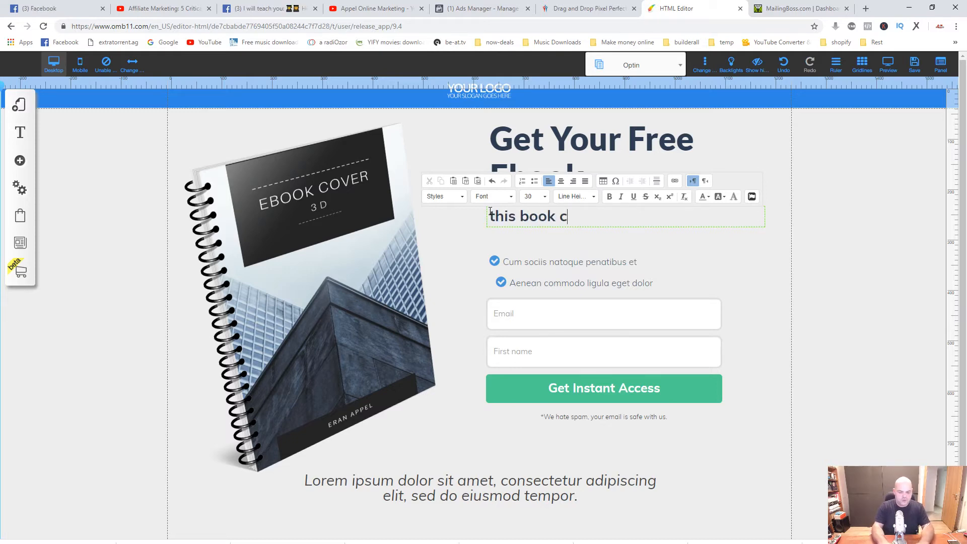
type("overs b")
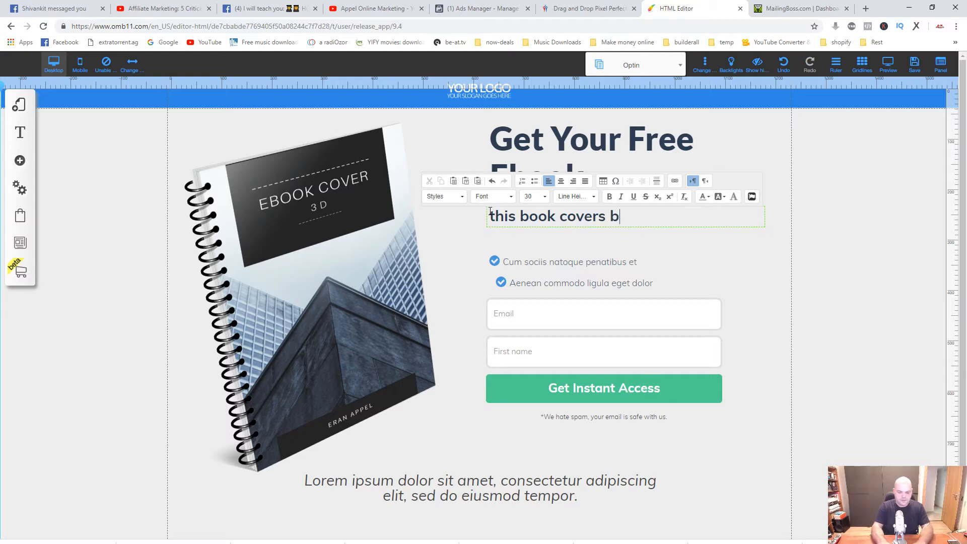
type("lah blah blah")
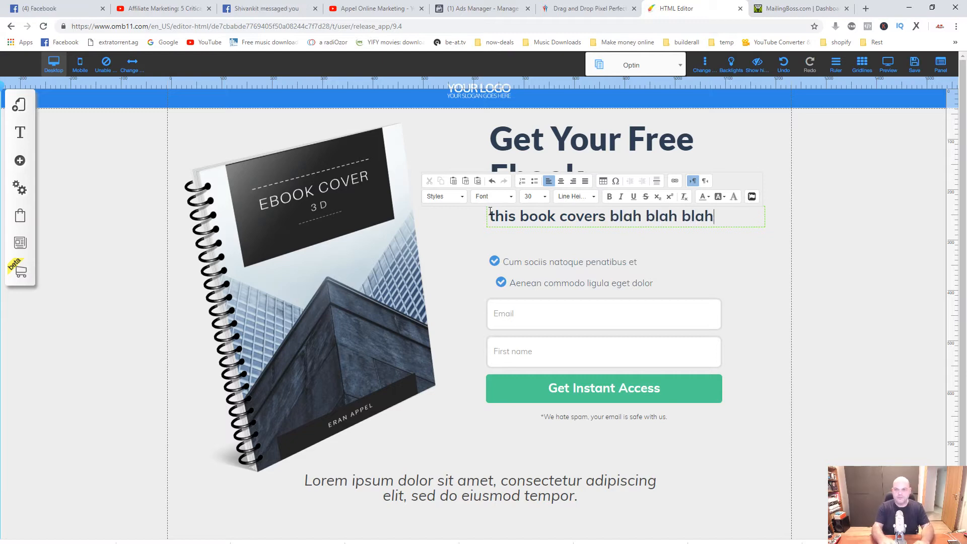
Delete the first checkmark bullet line, "Cum sociis natoque penatibus et", above the opt-in form.
left_click(509, 263)
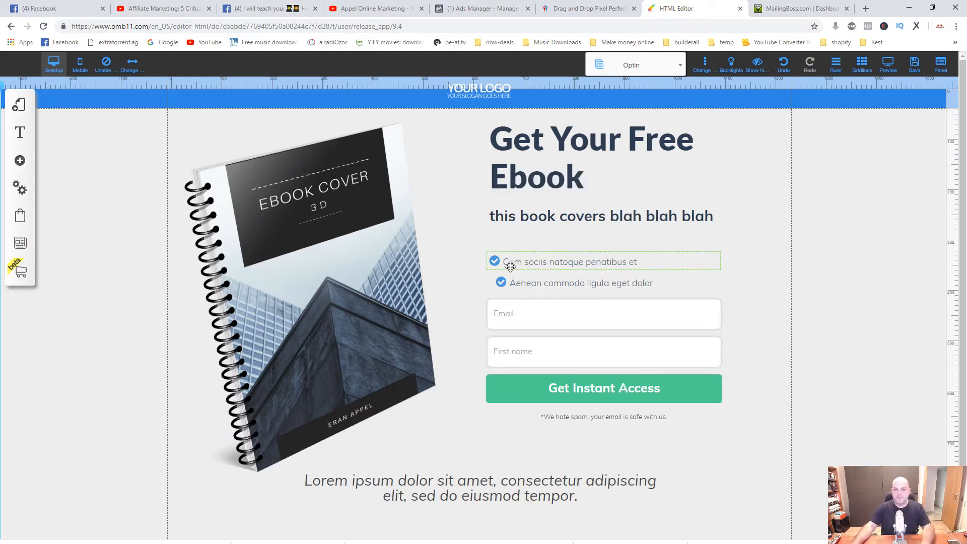
left_click(539, 261)
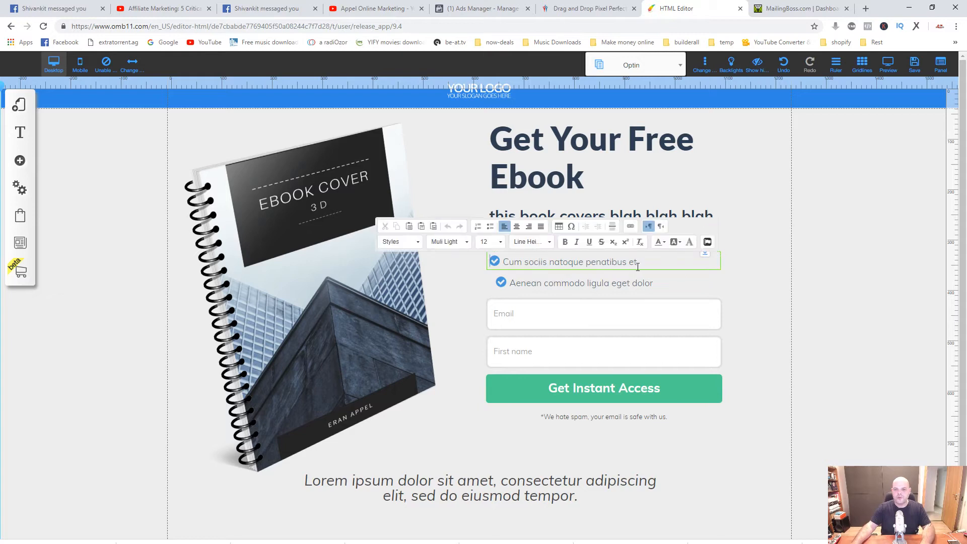
left_click_drag(645, 263, 507, 262)
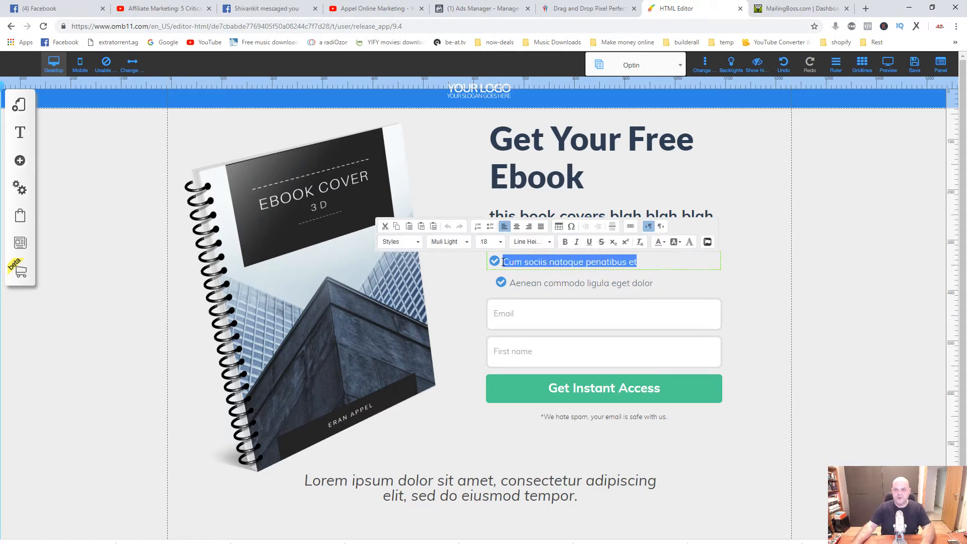
left_click(528, 262)
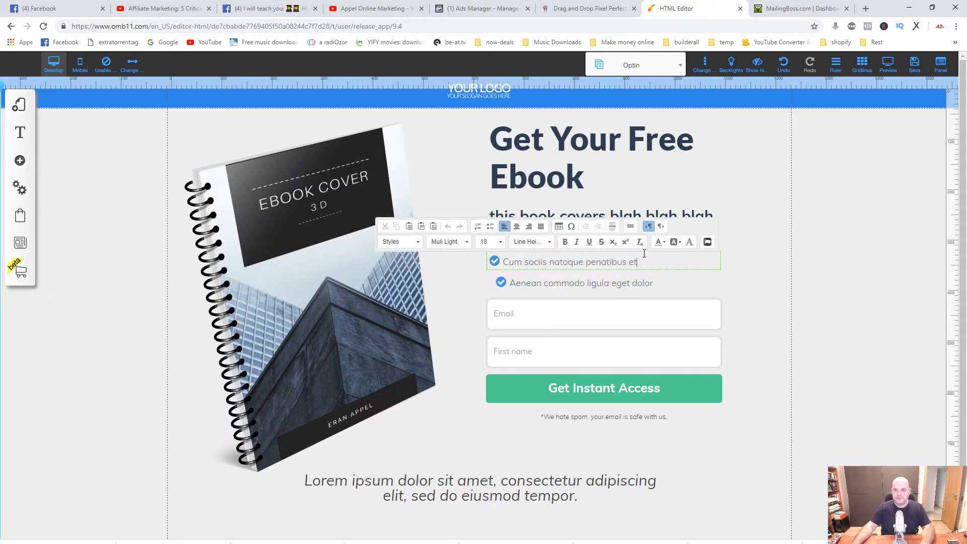
left_click(718, 260)
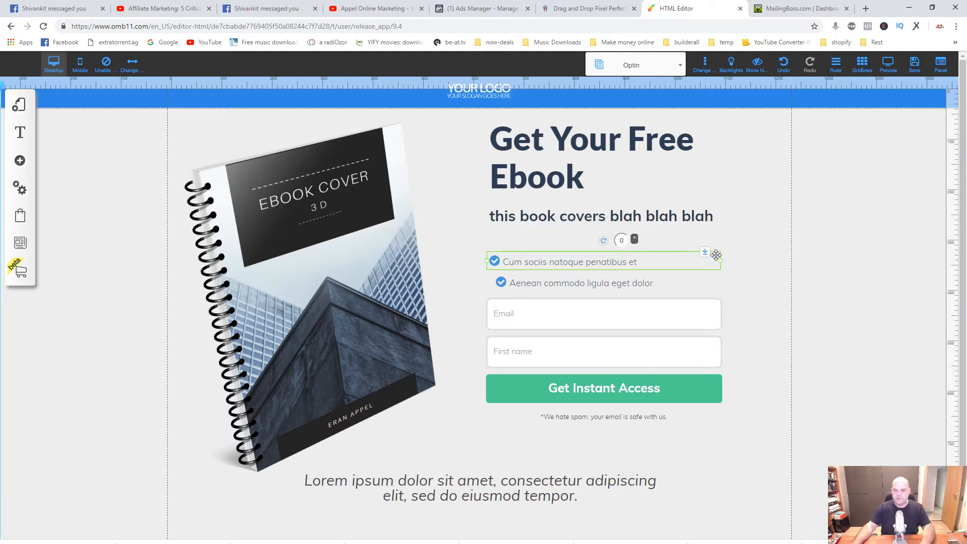
key("Delete")
Replace the remaining checkmark bullet's text with "Please enter your name and best Email below".
left_click(548, 284)
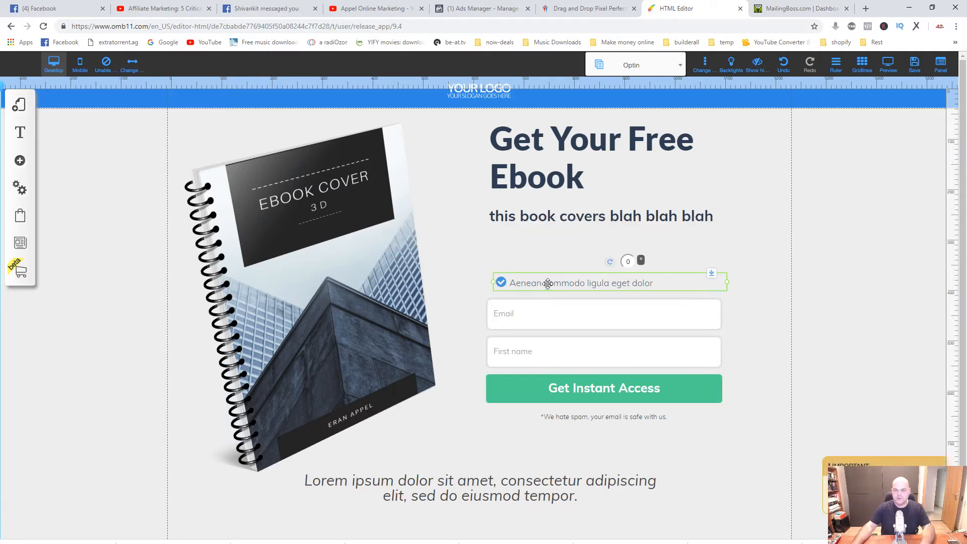
left_click(531, 287)
left_click_drag(510, 283, 662, 280)
type("Pleas")
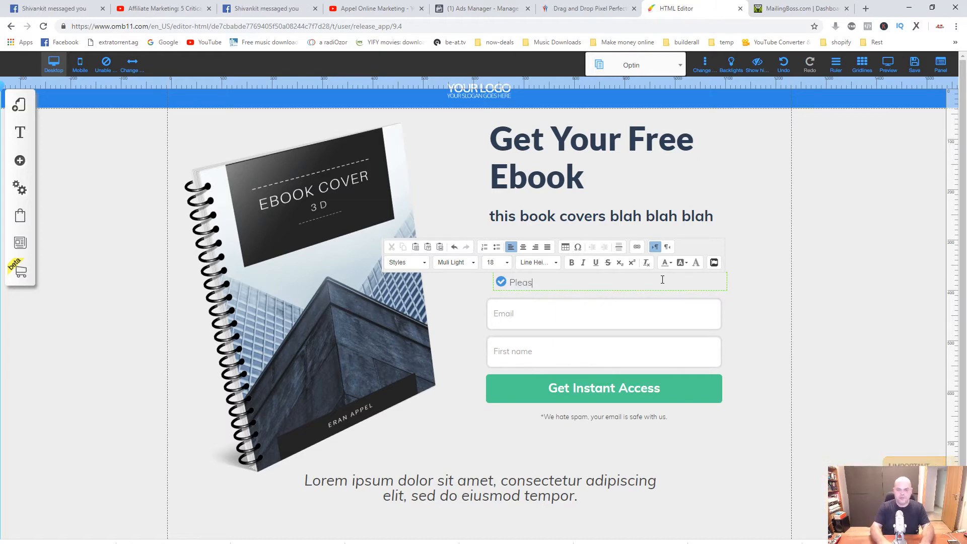
type("e enter")
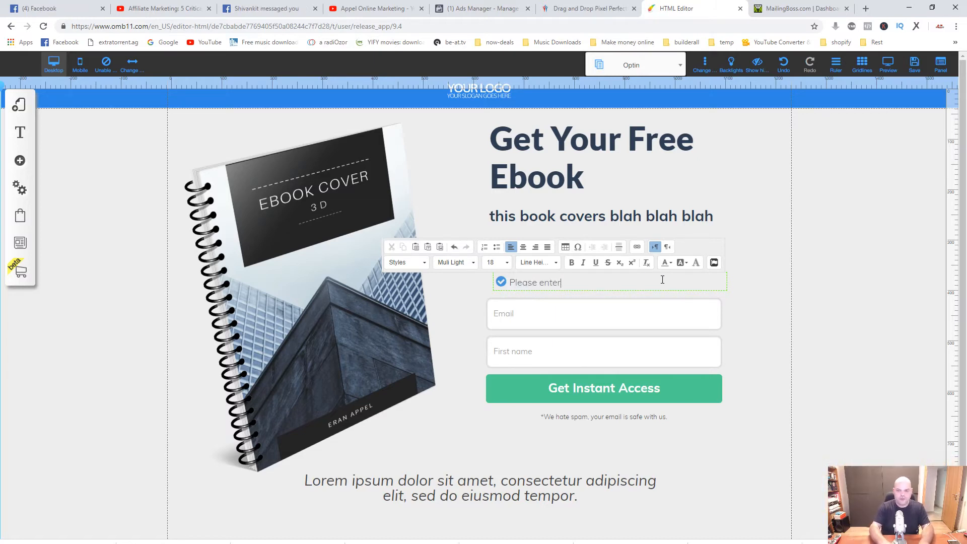
type(" you best")
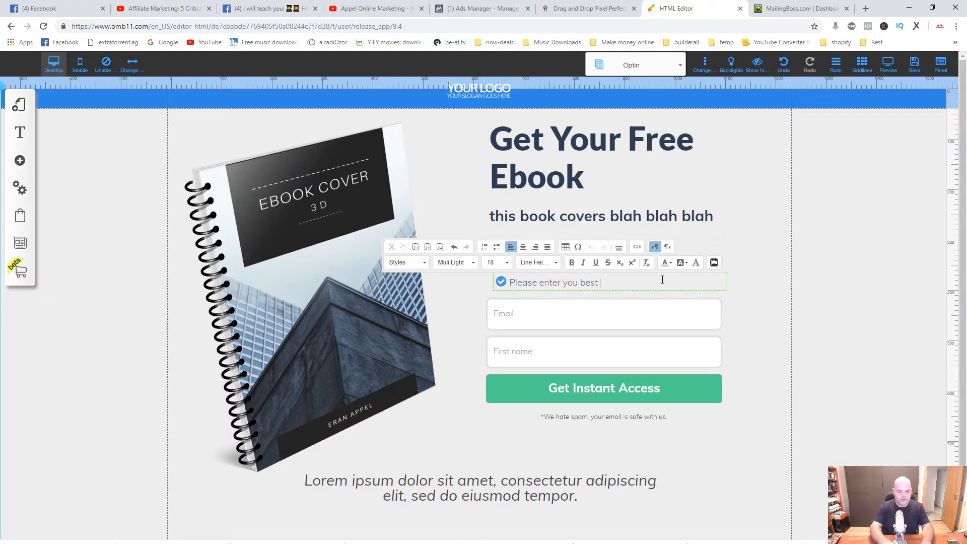
type(" Email")
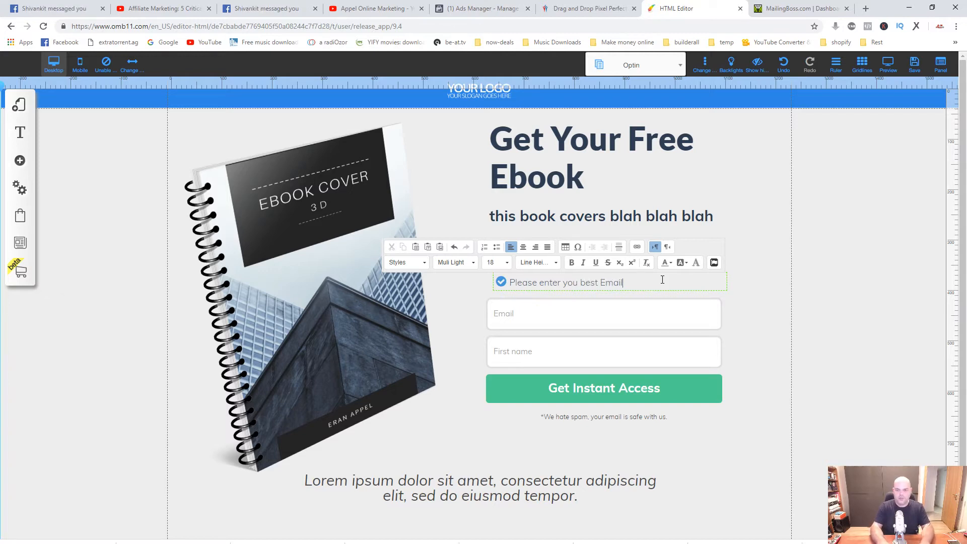
type(" below")
key("Left")
key("Left")
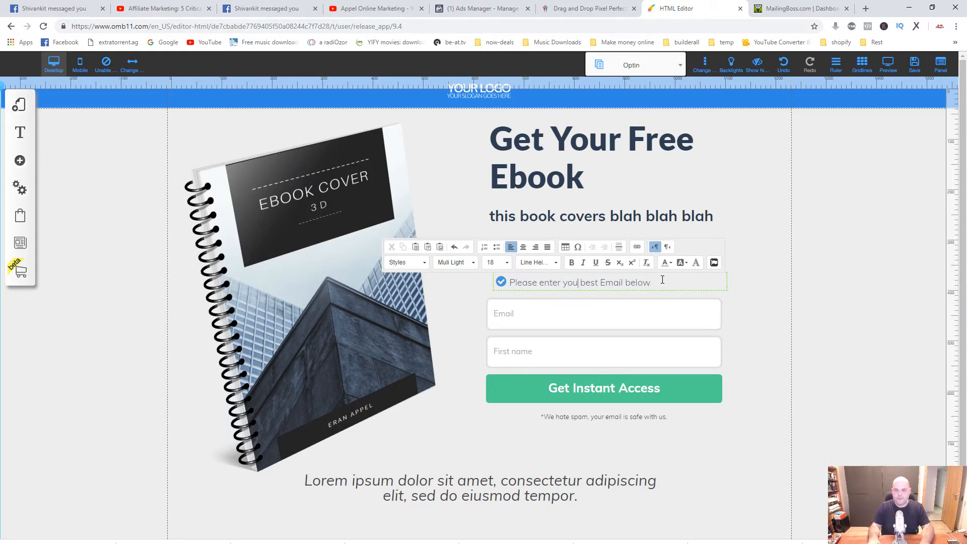
type("r name and")
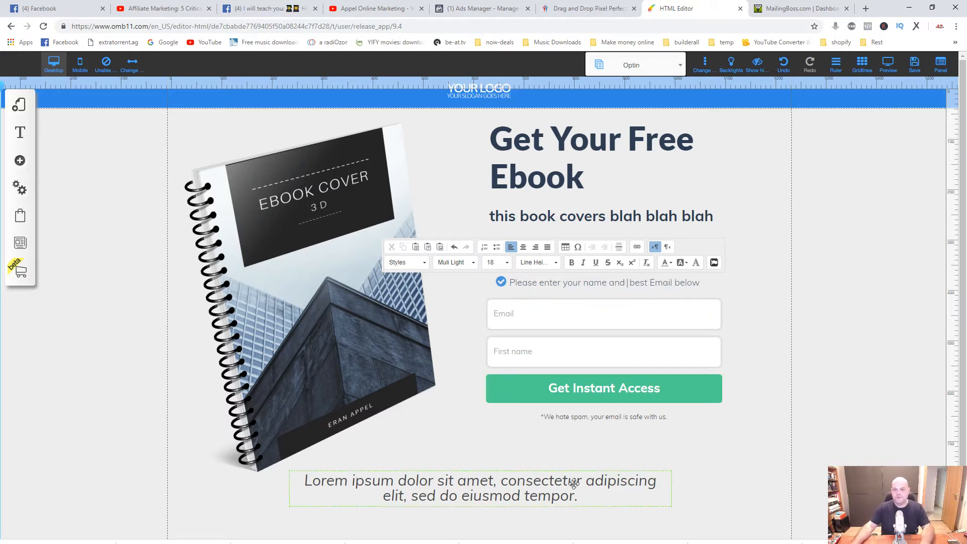
Replace the italic placeholder tagline beneath the ebook cover and form with "Creating your own future".
left_click(560, 417)
left_click(459, 485)
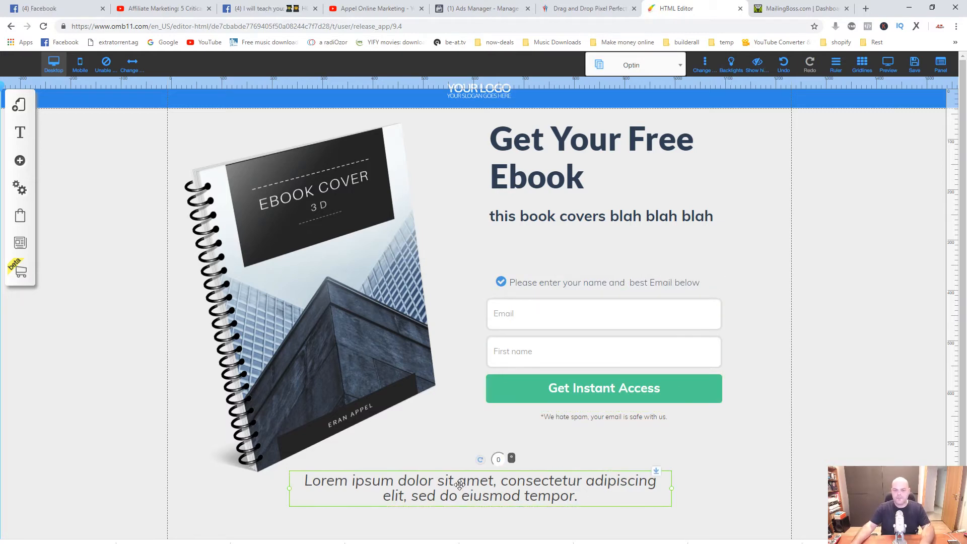
double_click(588, 498)
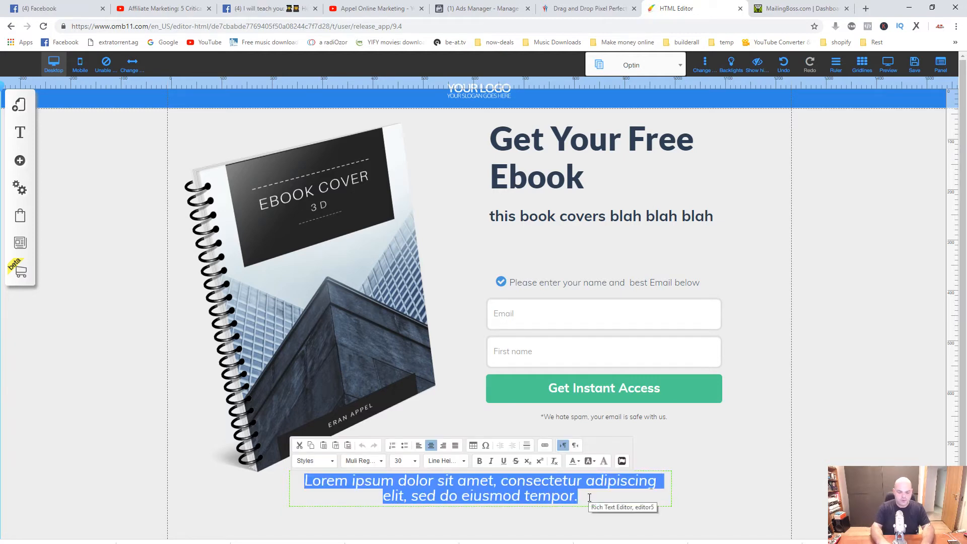
type("Making y")
type("our ow")
type("n fut")
type("ure")
key("Home")
key("Delete")
key("Delete")
key("Delete")
key("Delete")
key("Delete")
key("Delete")
type("Creating")
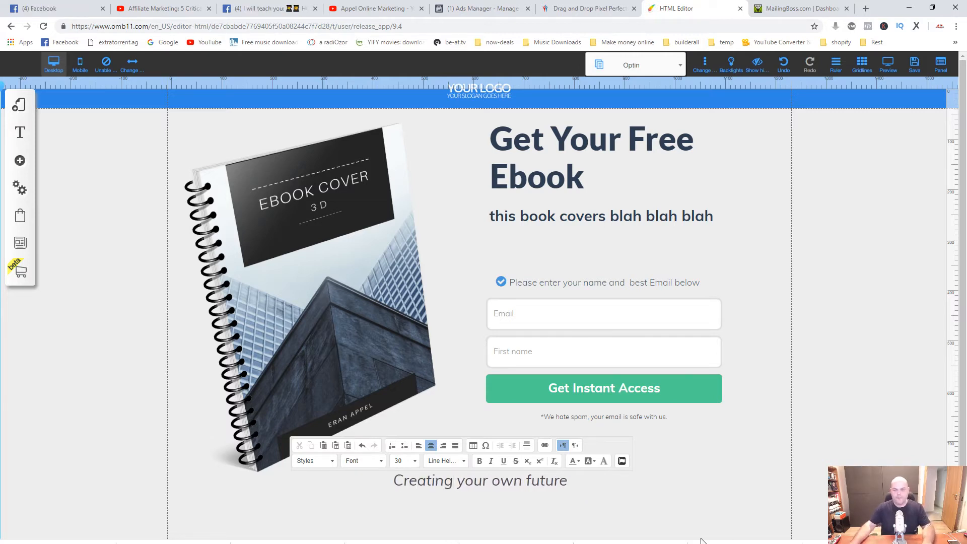
left_click(673, 455)
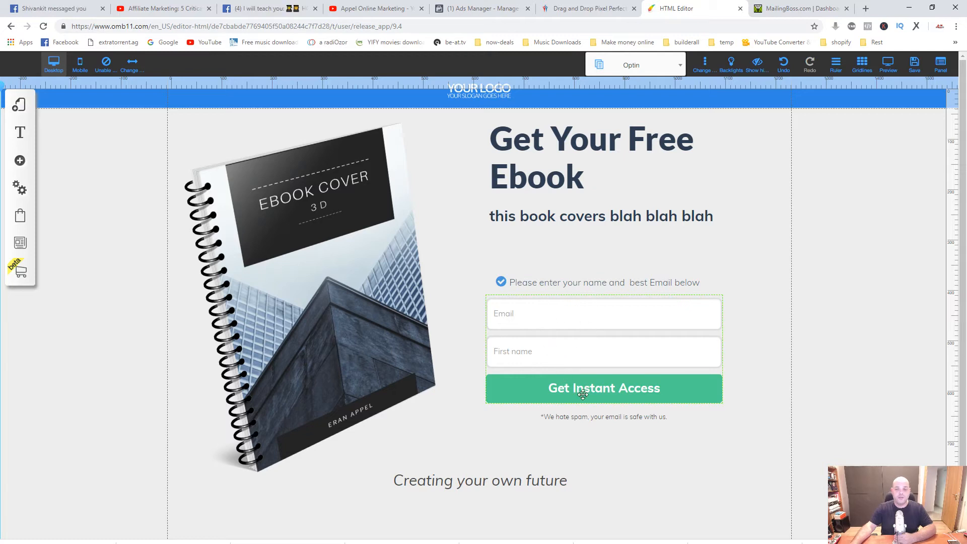
Review the opt-in form's redirect URL settings and the list of pages in the funnel layout.
left_click(586, 392)
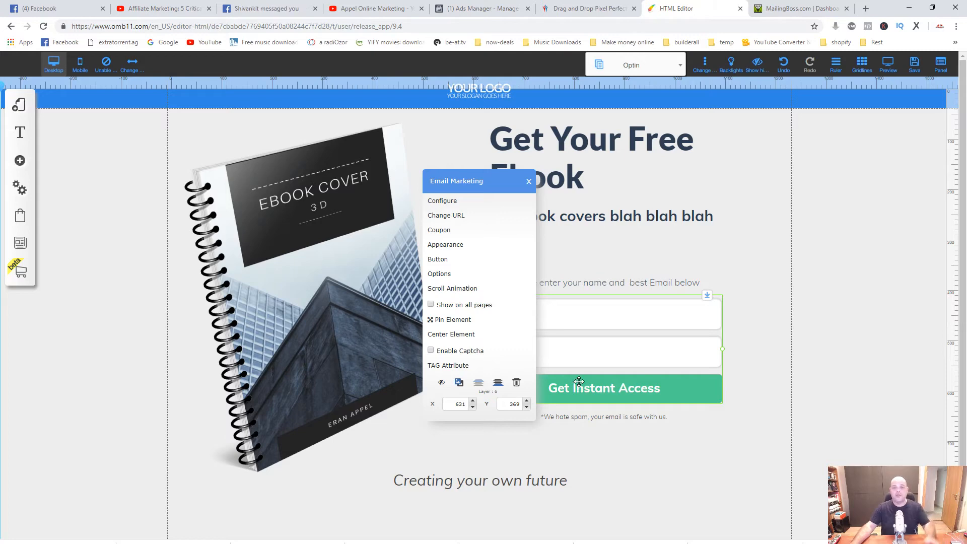
left_click(463, 216)
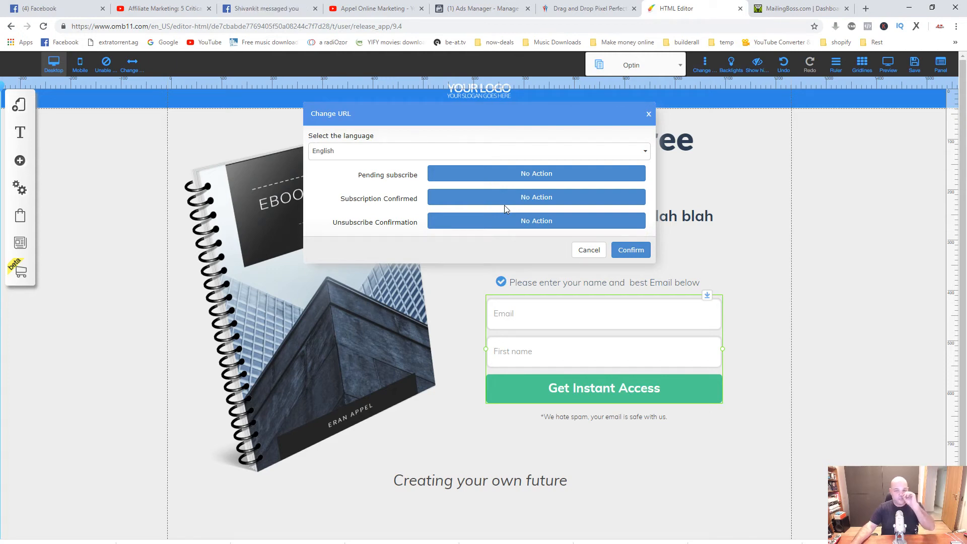
left_click(587, 252)
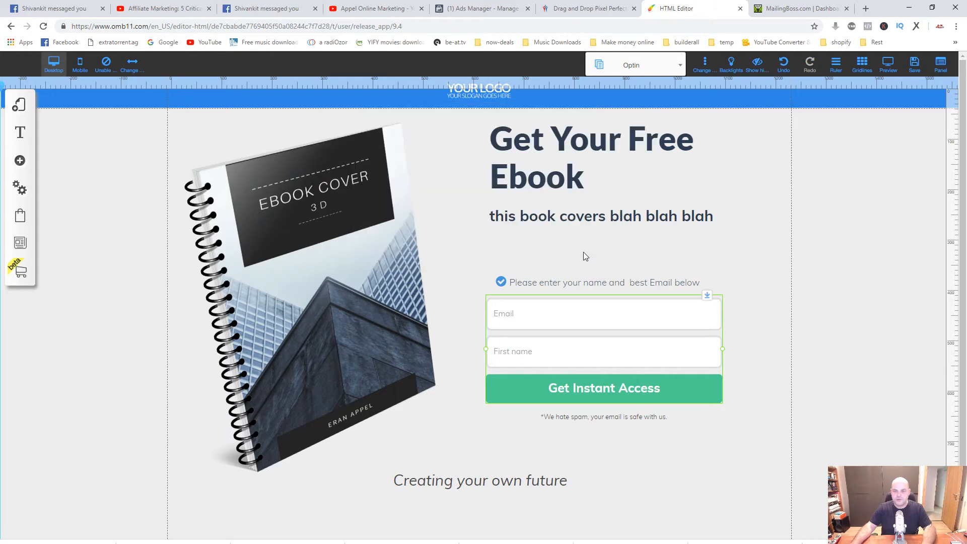
left_click(680, 67)
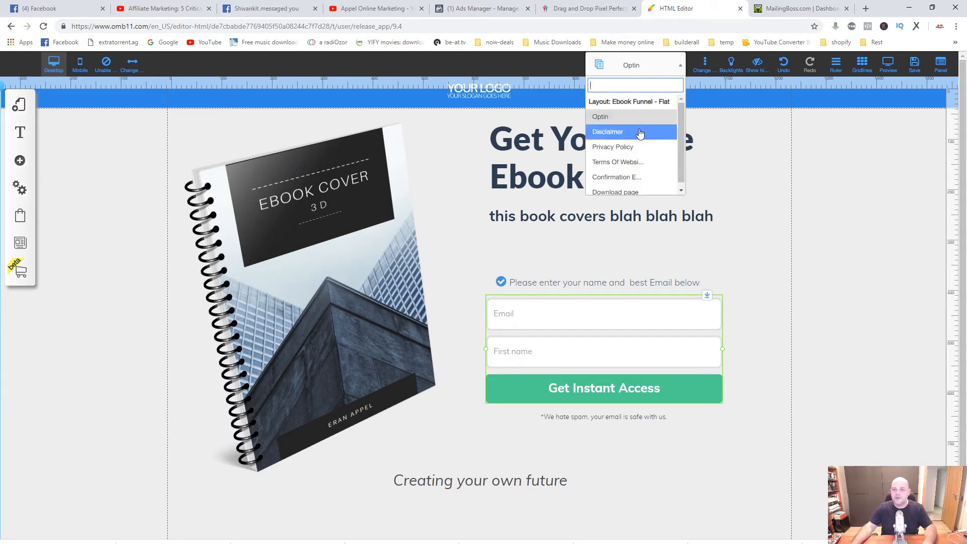
scroll(647, 183, "down", 1)
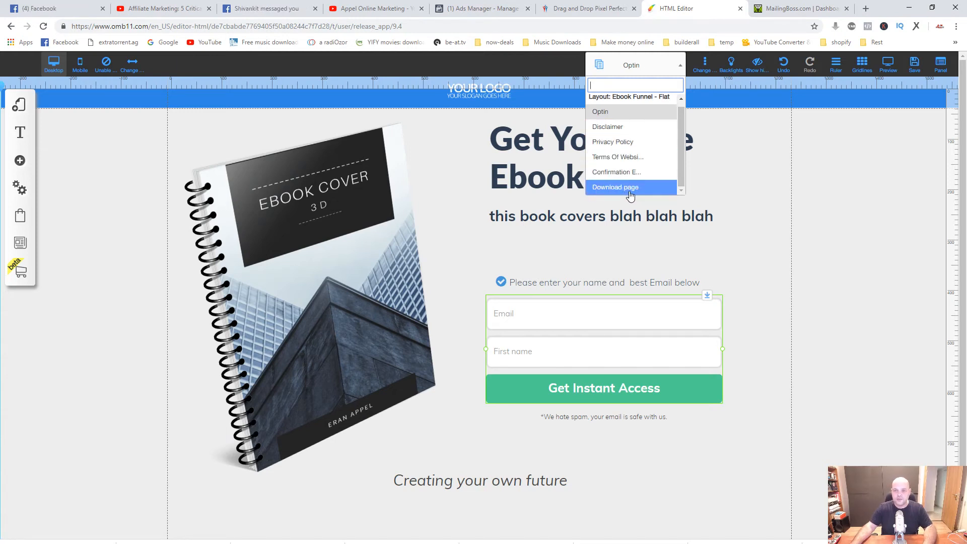
left_click(723, 267)
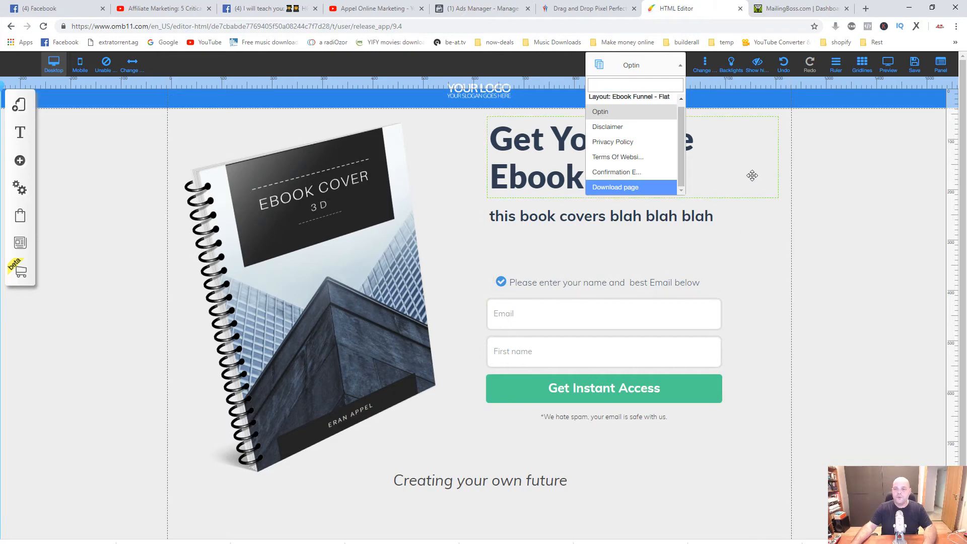
left_click(667, 66)
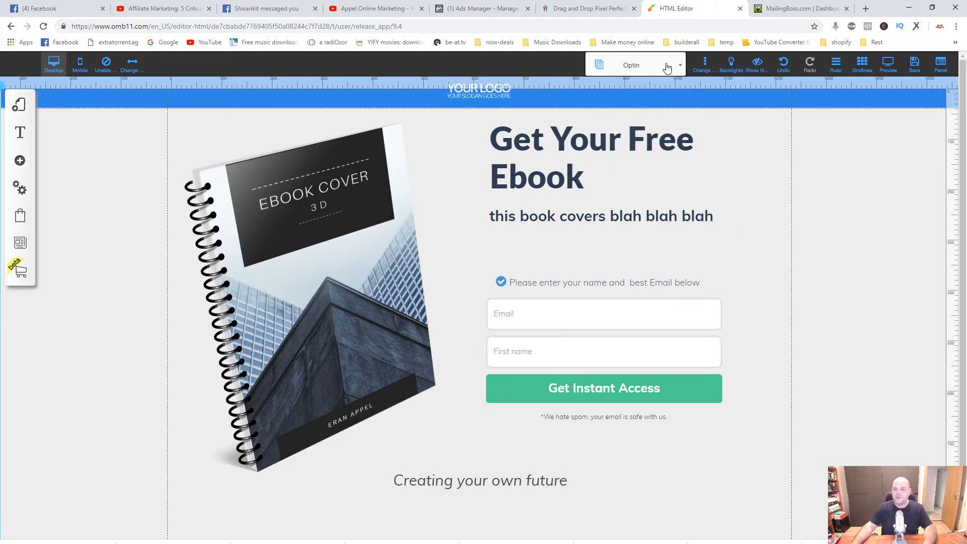
Set the opt-in form's Pending subscribe redirect to the funnel's Download page, opening in the same tab.
left_click(591, 390)
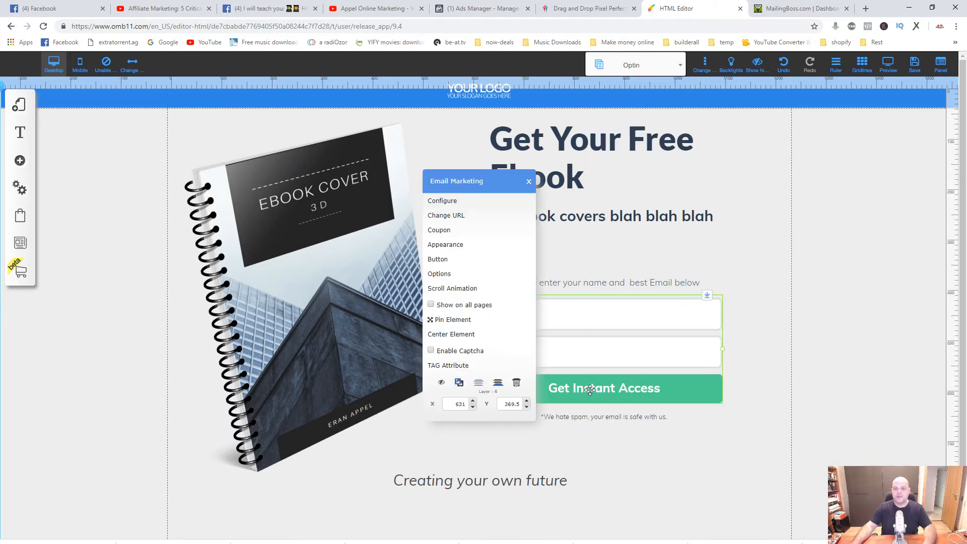
left_click(453, 219)
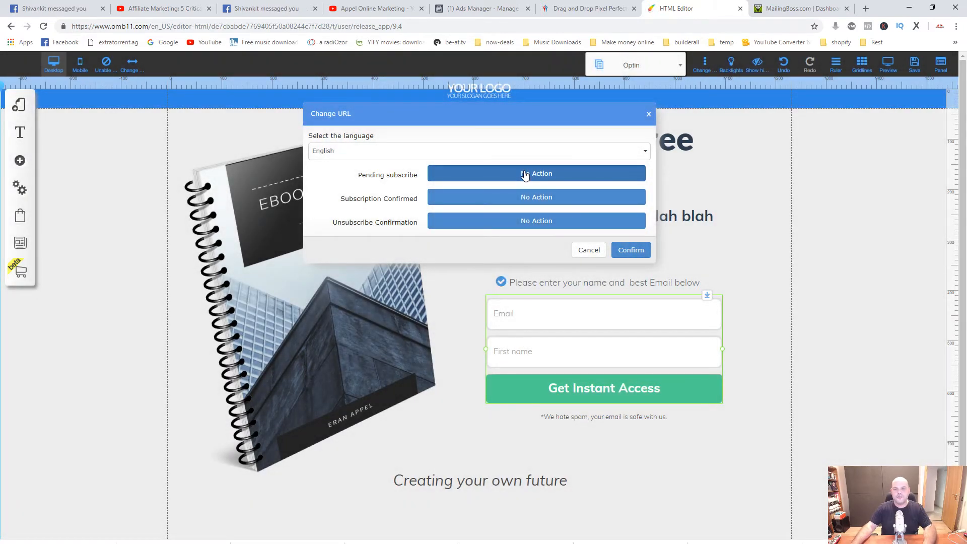
left_click(525, 175)
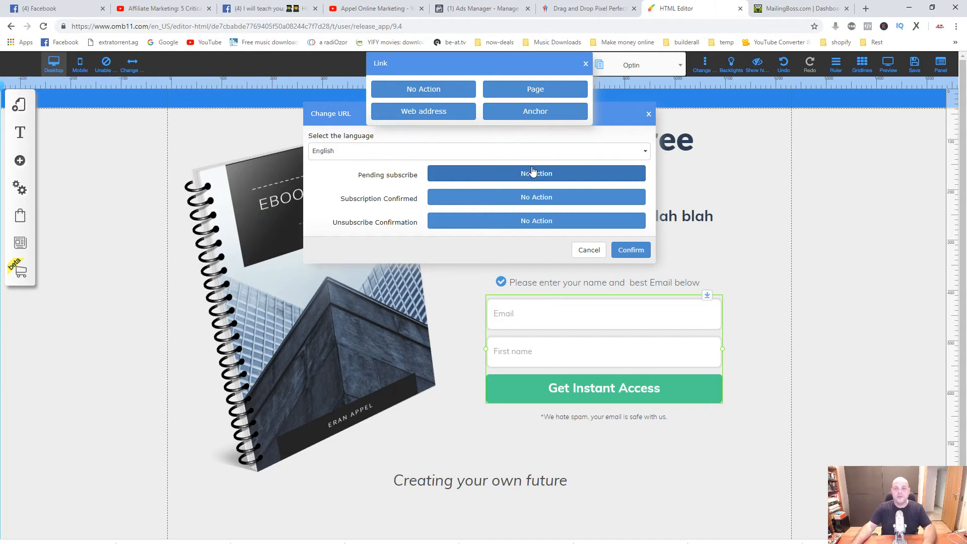
left_click(529, 92)
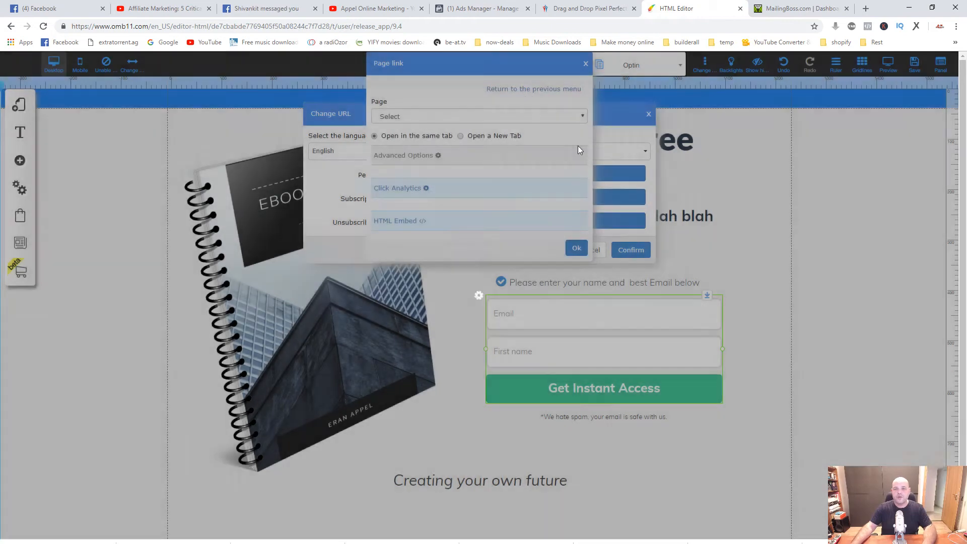
left_click(582, 116)
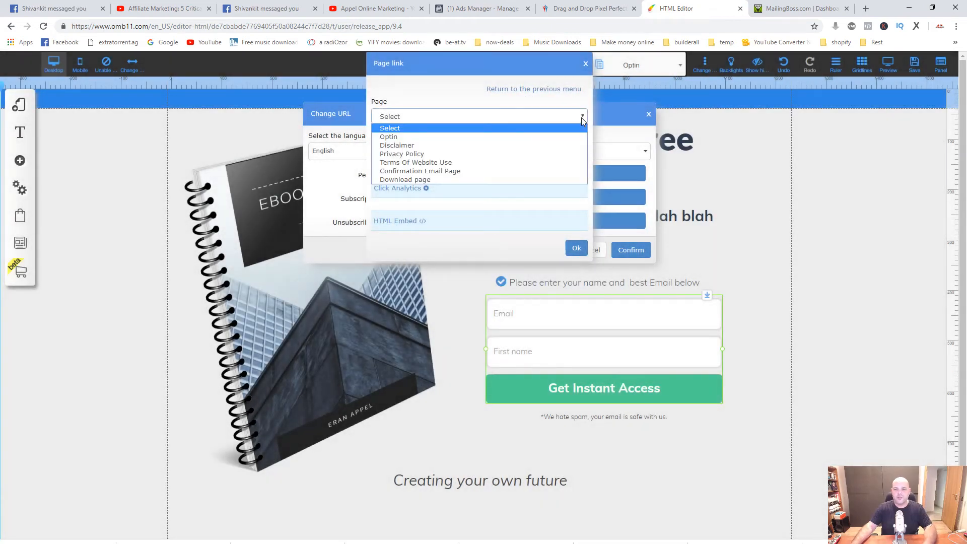
left_click(416, 182)
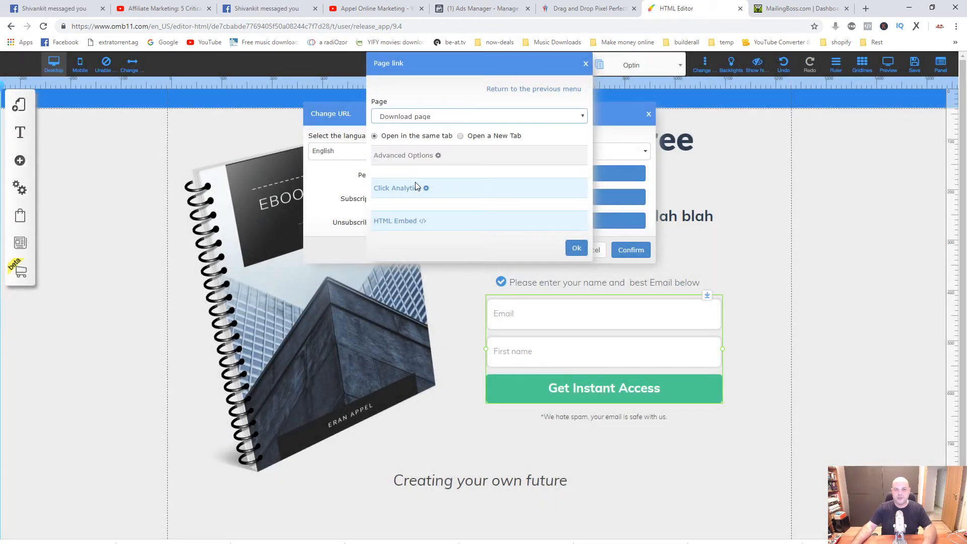
left_click(577, 248)
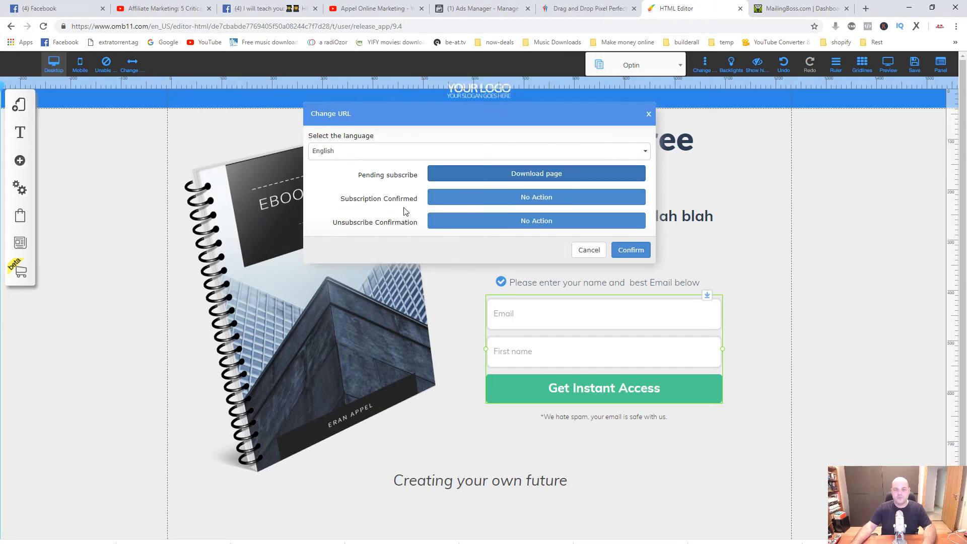
Set the form's Subscription Confirmed redirect to the Download page as well, and save the URL settings.
left_click(524, 208)
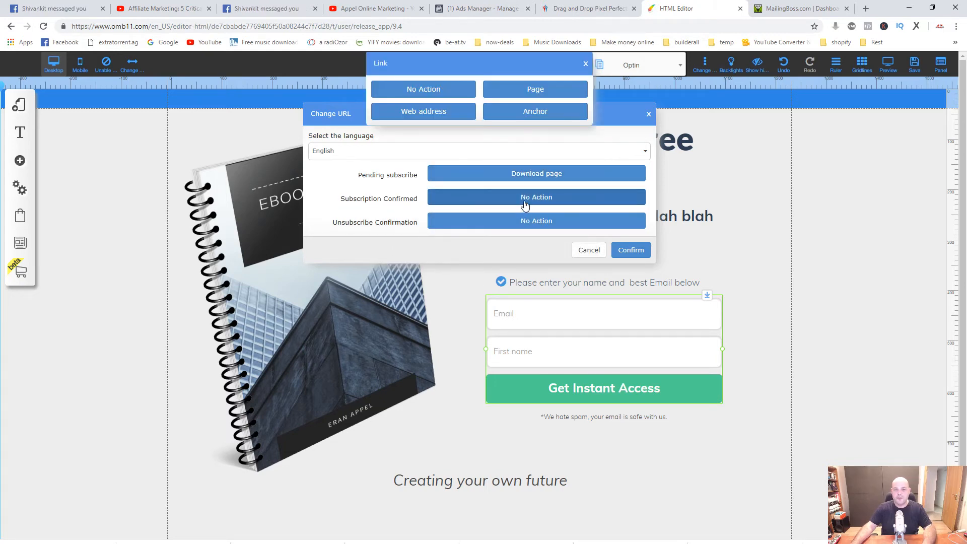
left_click(526, 96)
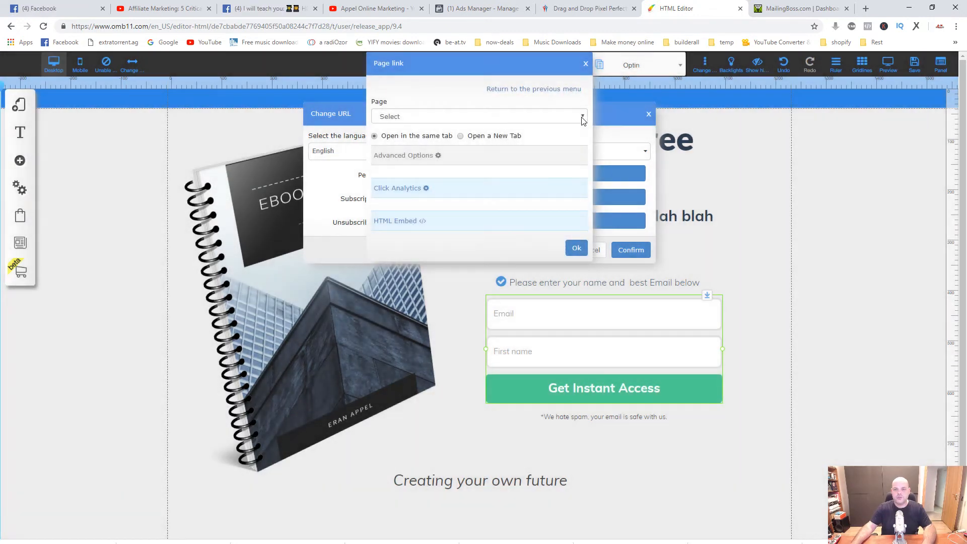
left_click(582, 117)
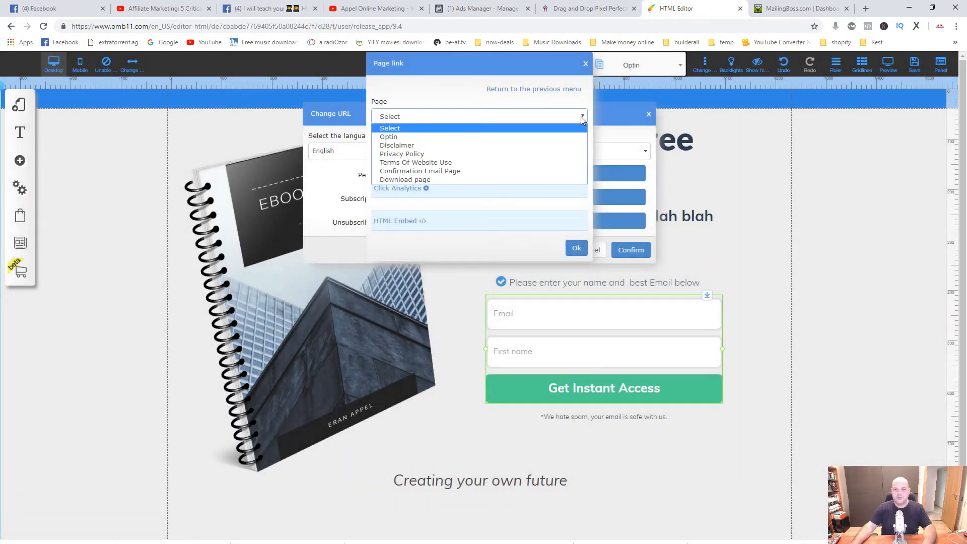
left_click(423, 179)
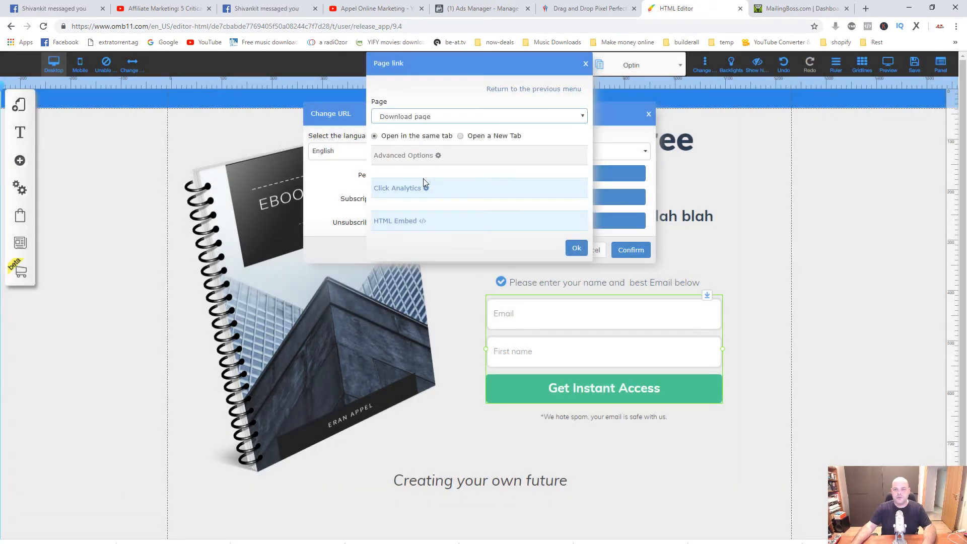
left_click(577, 249)
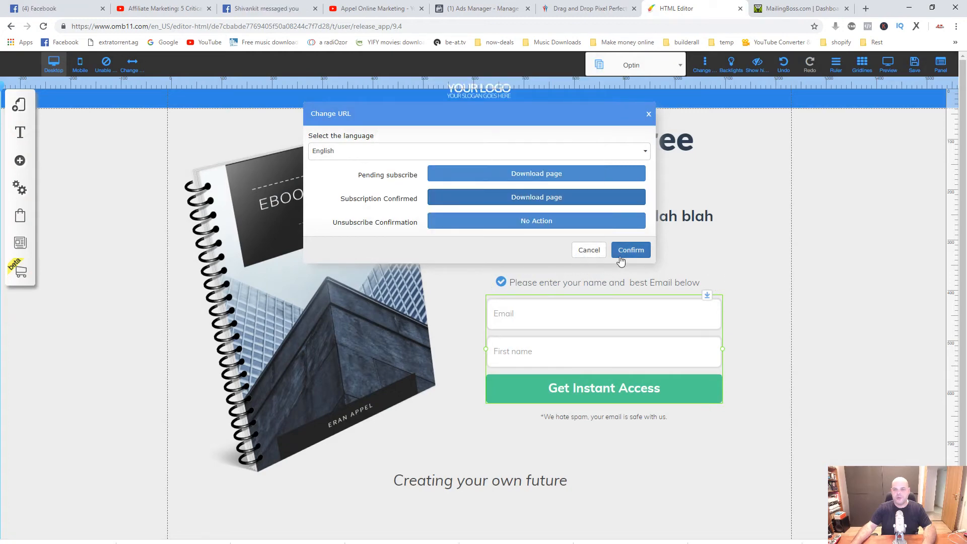
left_click(628, 251)
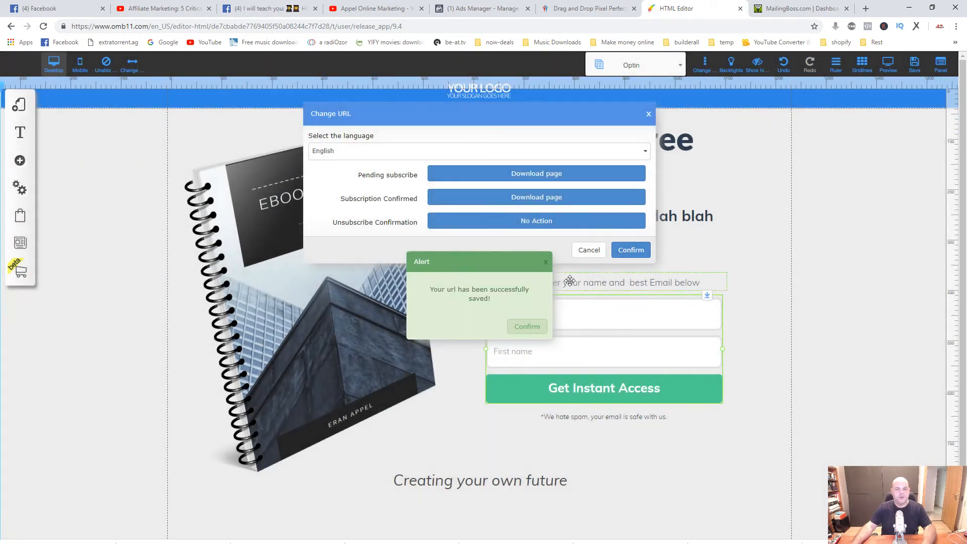
left_click(547, 263)
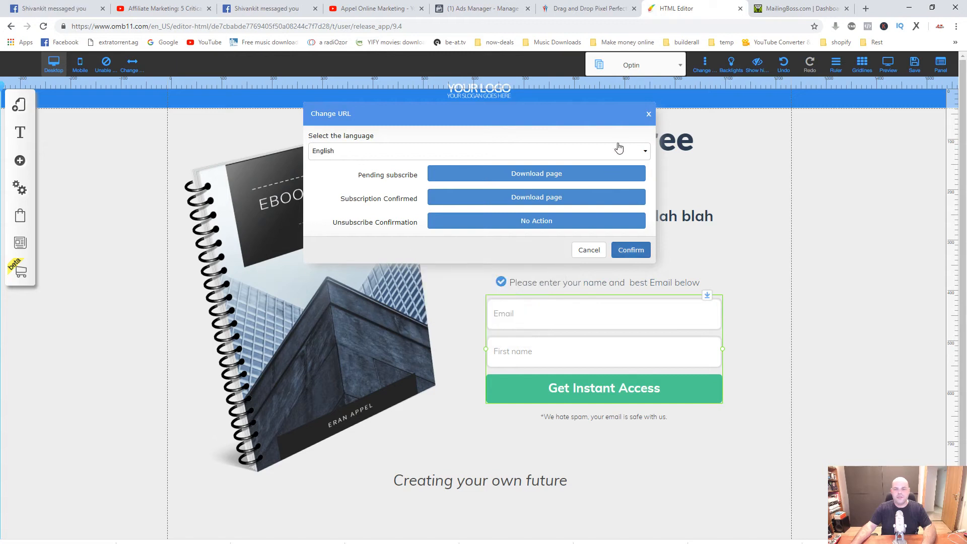
left_click(648, 115)
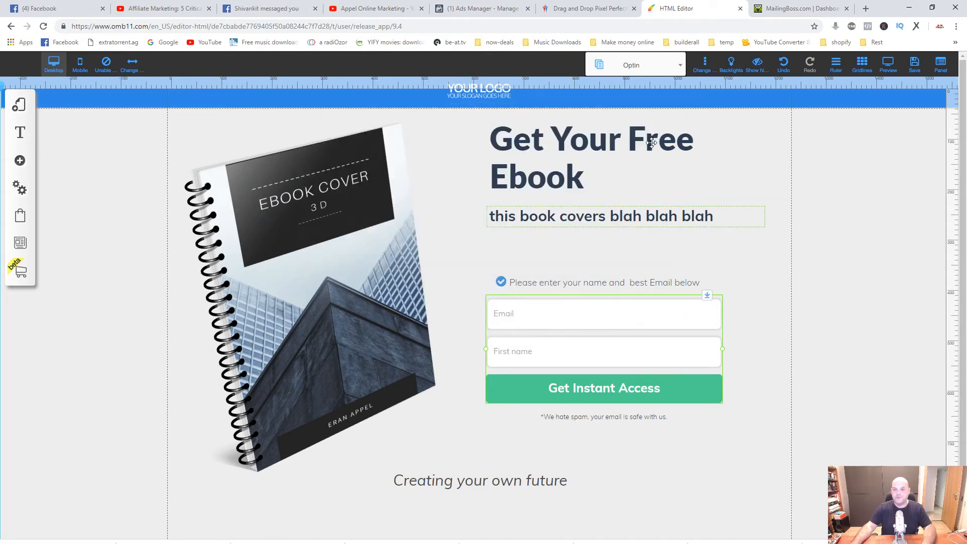
On the funnel's Download page, replace the placeholder product image with the spiral-bound 3D ebook cover from the uploaded files.
left_click(682, 67)
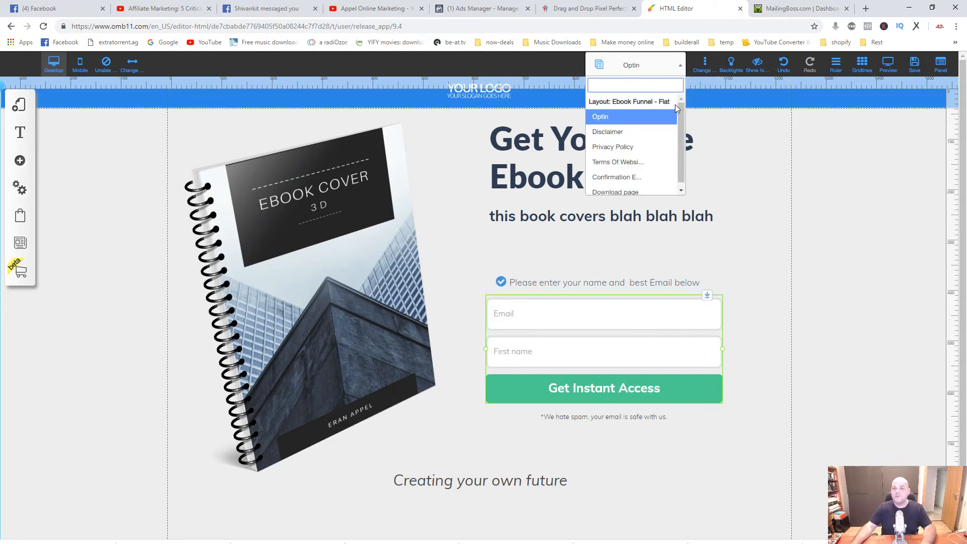
scroll(680, 143, "down", 1)
left_click(621, 189)
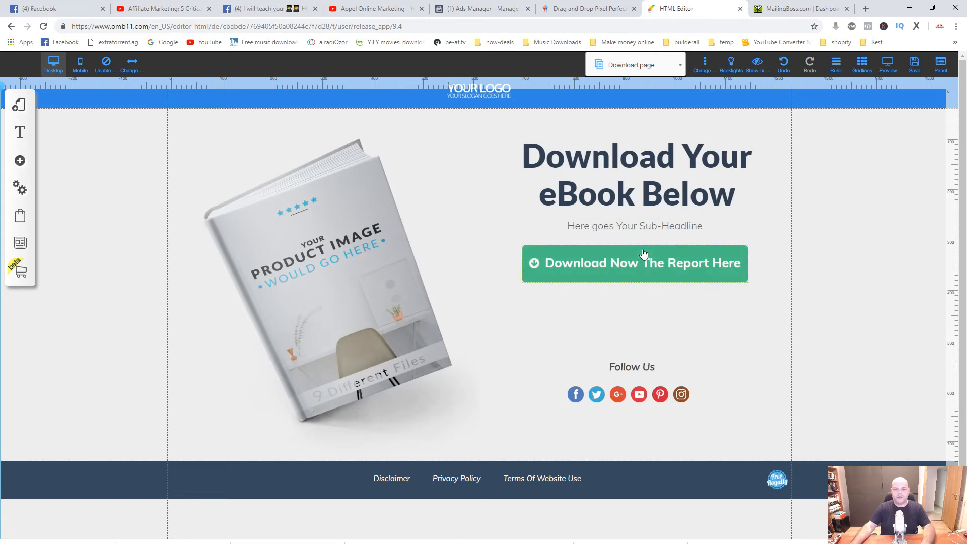
left_click(321, 244)
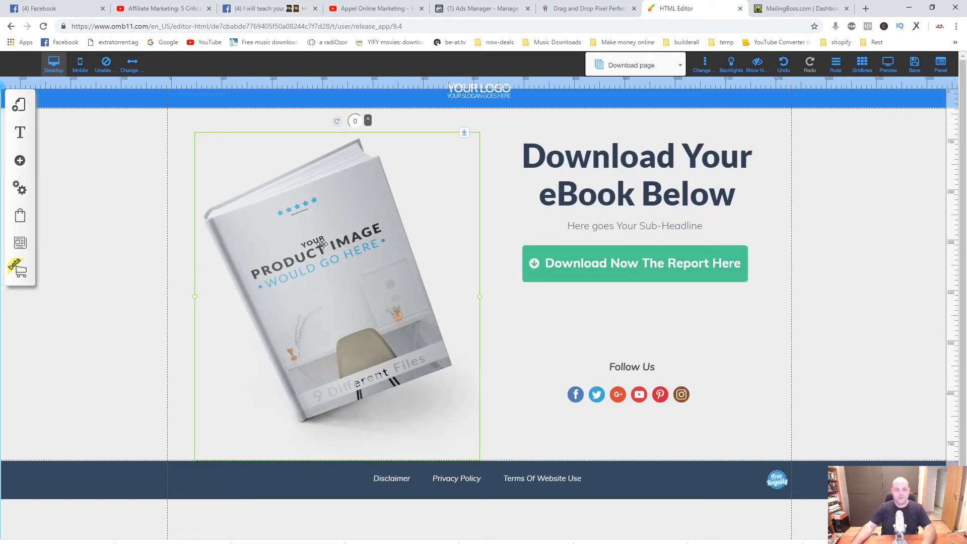
left_click(321, 279)
left_click(443, 161)
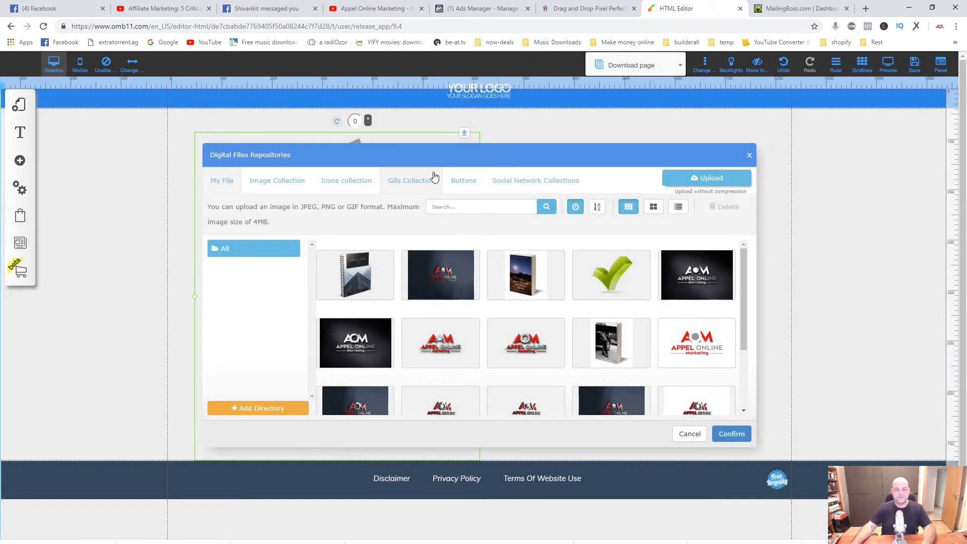
left_click(344, 282)
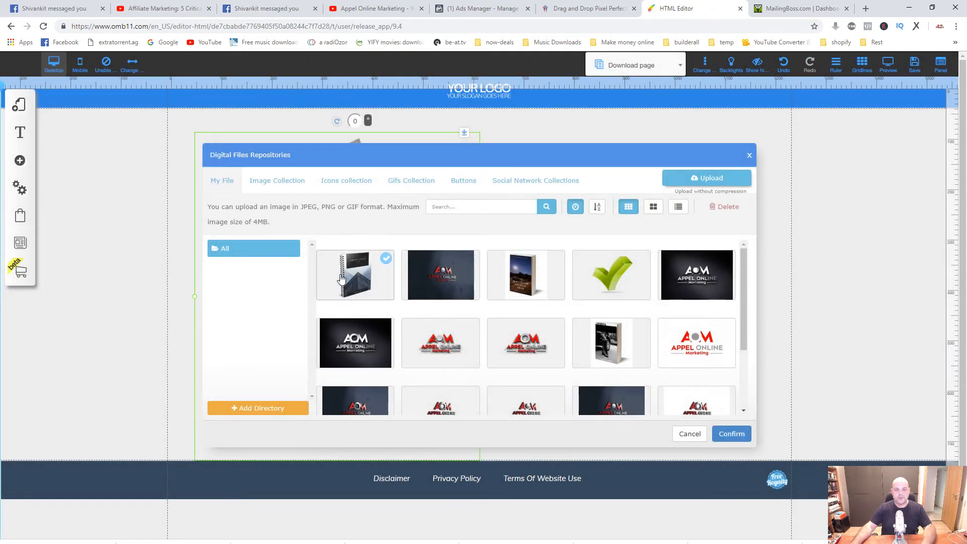
left_click(731, 434)
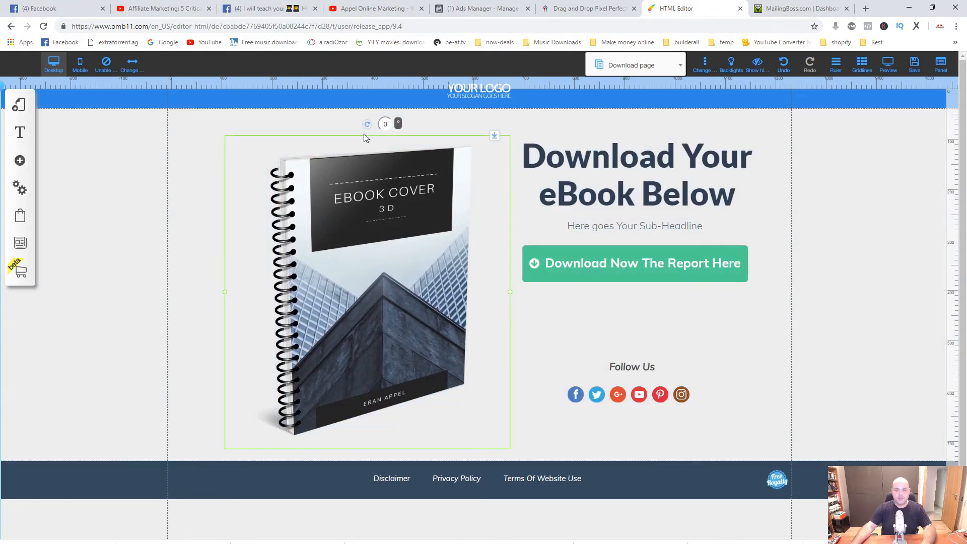
Rotate the ebook cover image to 15 degrees and shift it slightly up and away from the headline.
left_click_drag(368, 124, 405, 137)
left_click_drag(378, 230, 359, 219)
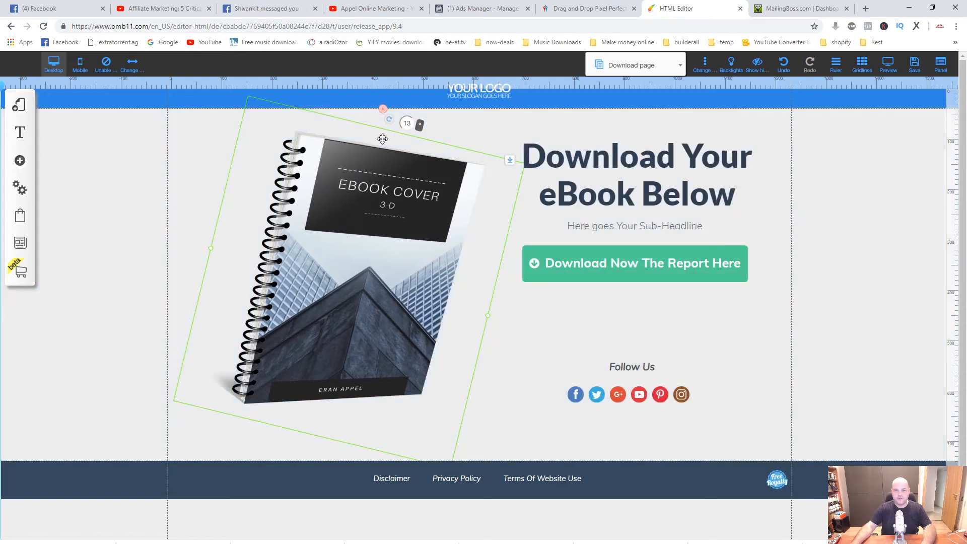
left_click_drag(390, 126, 395, 127)
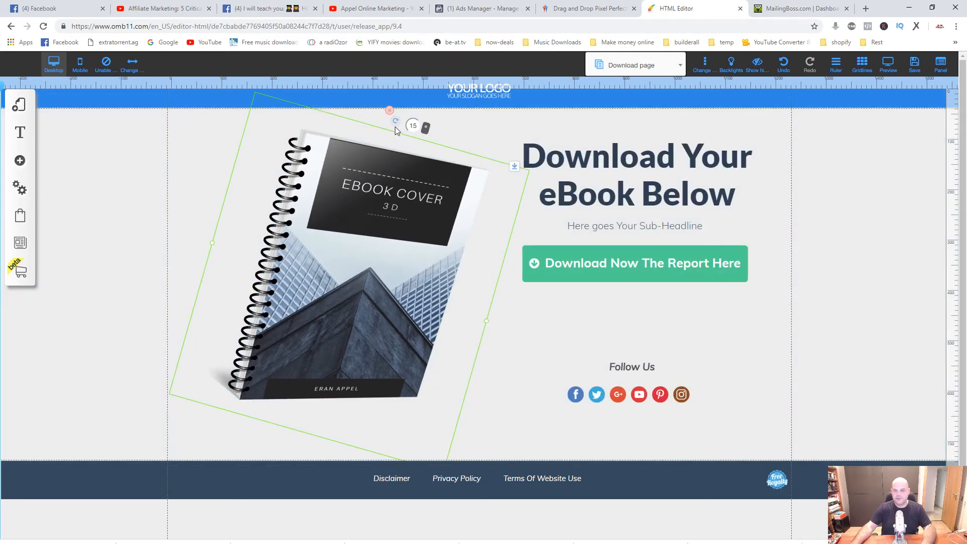
left_click(517, 320)
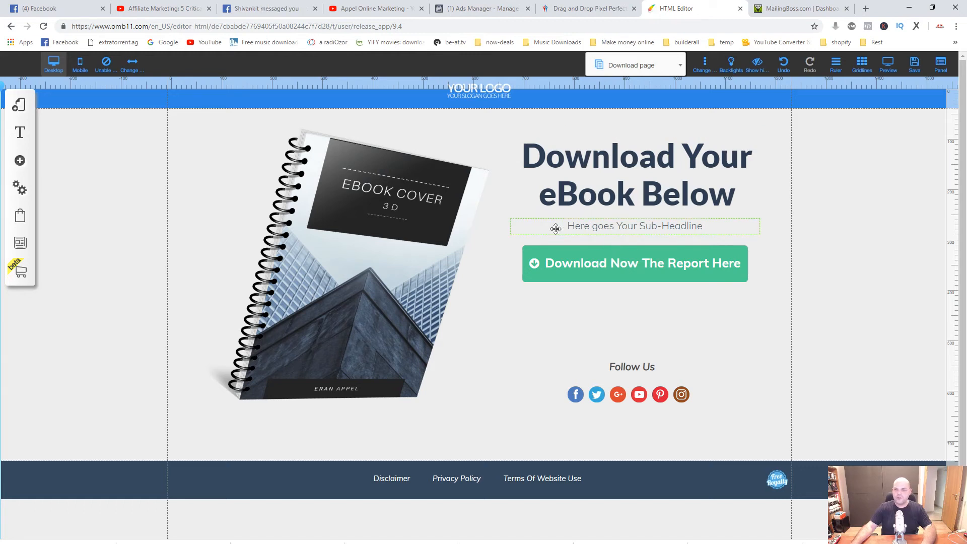
Replace the placeholder sub-headline under "Download Your eBook Below" with "Last 3 Copies left".
left_click(703, 225)
left_click_drag(703, 226, 567, 224)
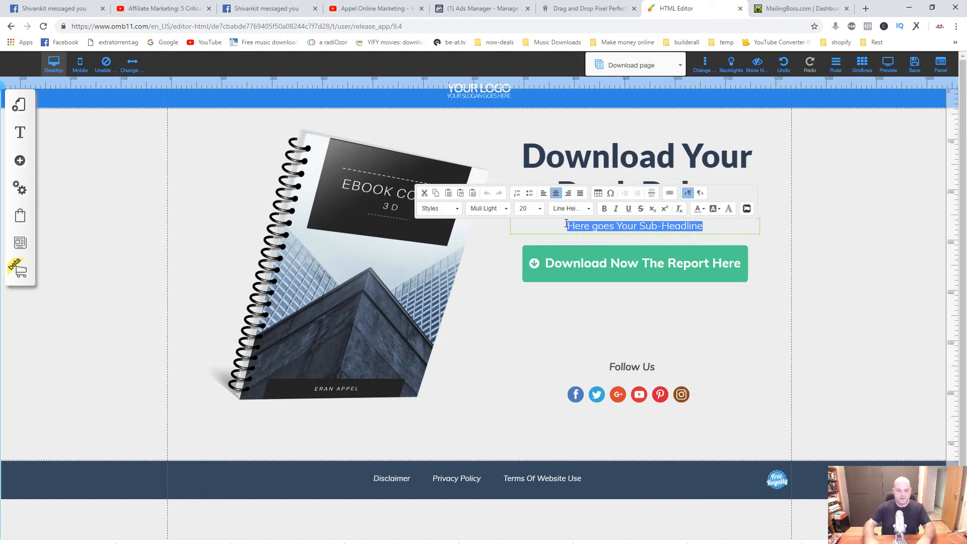
type("La")
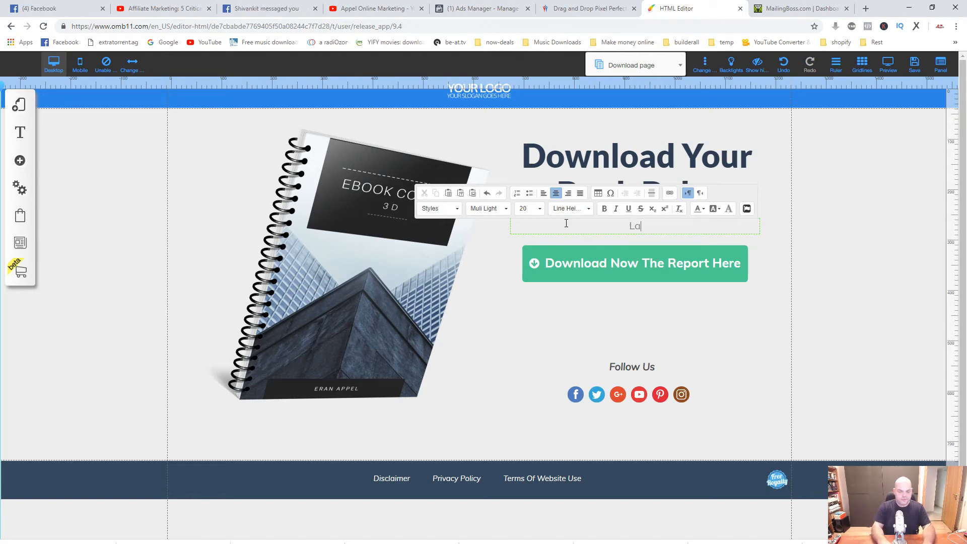
type("st Copies")
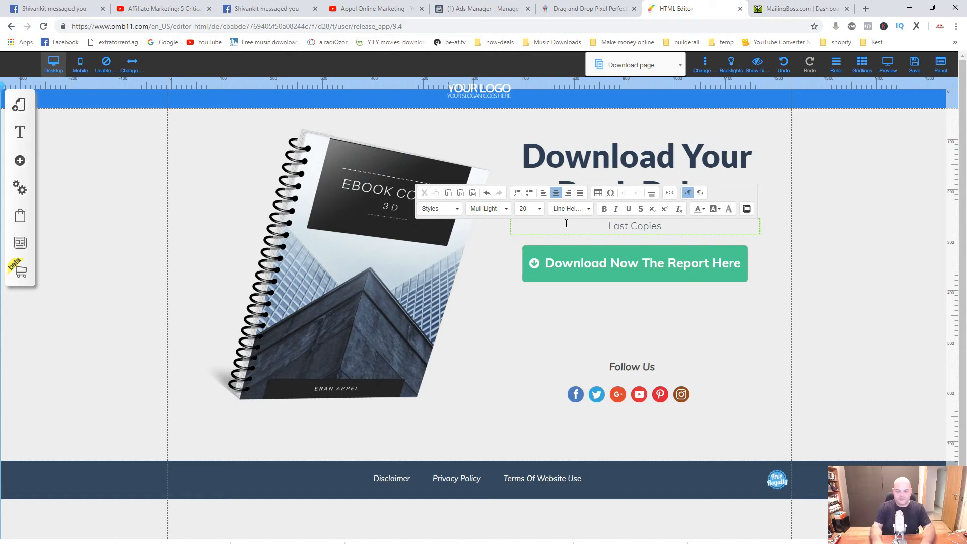
type(" Left")
key("BackSpace")
key("BackSpace")
key("BackSpace")
key("BackSpace")
key("BackSpace")
key("BackSpace")
key("BackSpace")
key("BackSpace")
key("BackSpace")
key("BackSpace")
type("3")
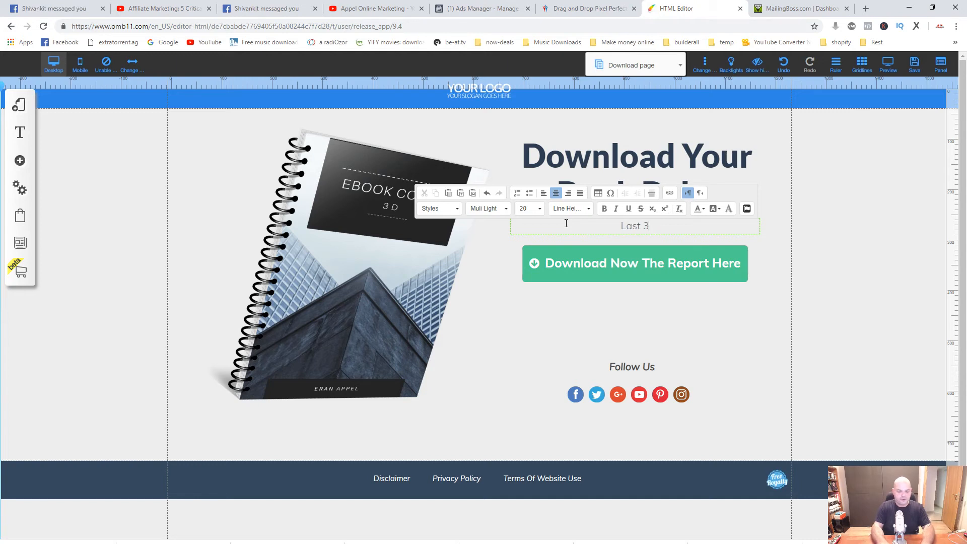
type(" Copies left")
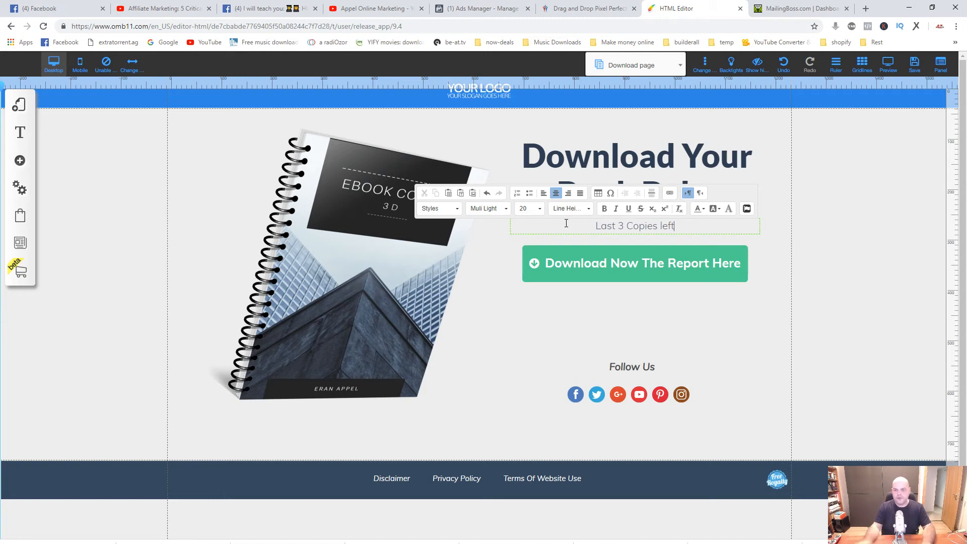
left_click(619, 396)
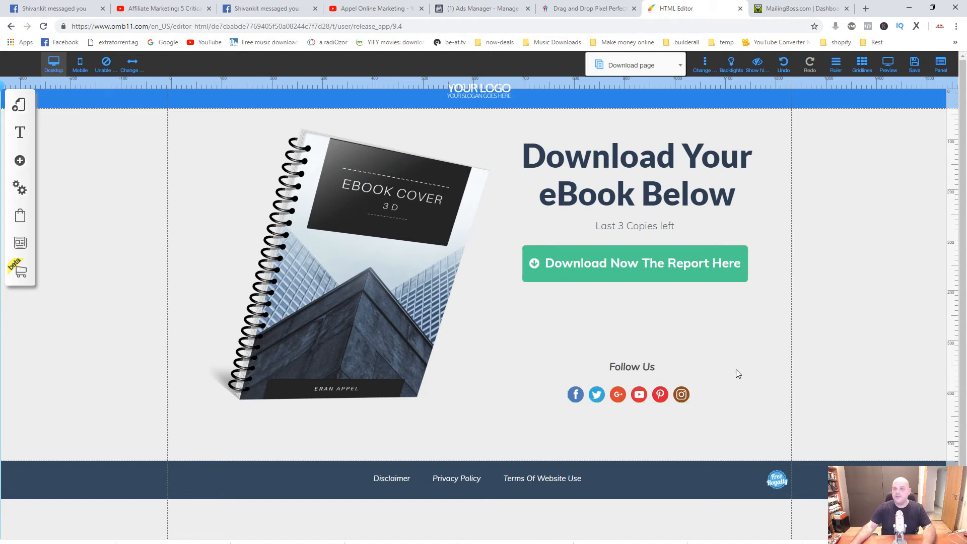
Rotate the ebook cover image back the other way to 354 degrees.
left_click(383, 272)
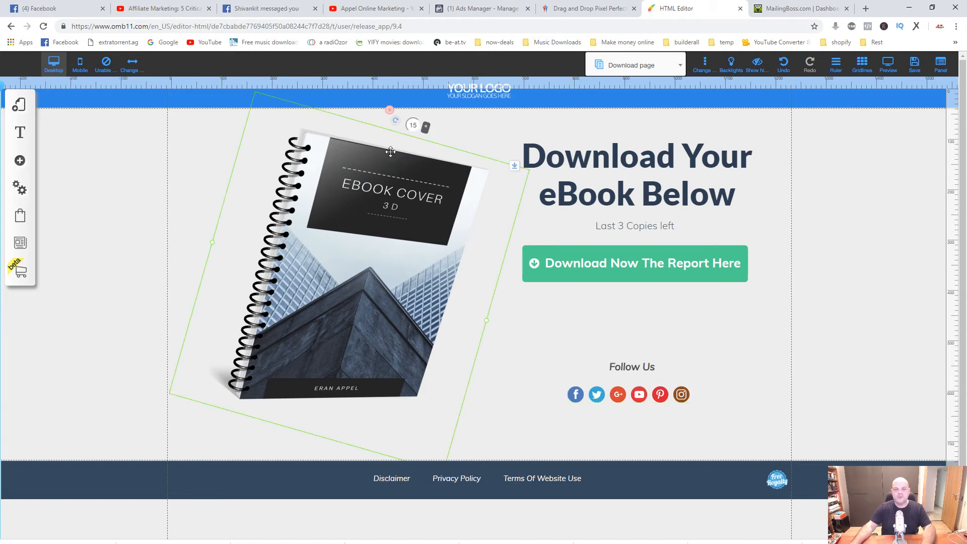
left_click_drag(397, 127, 341, 187)
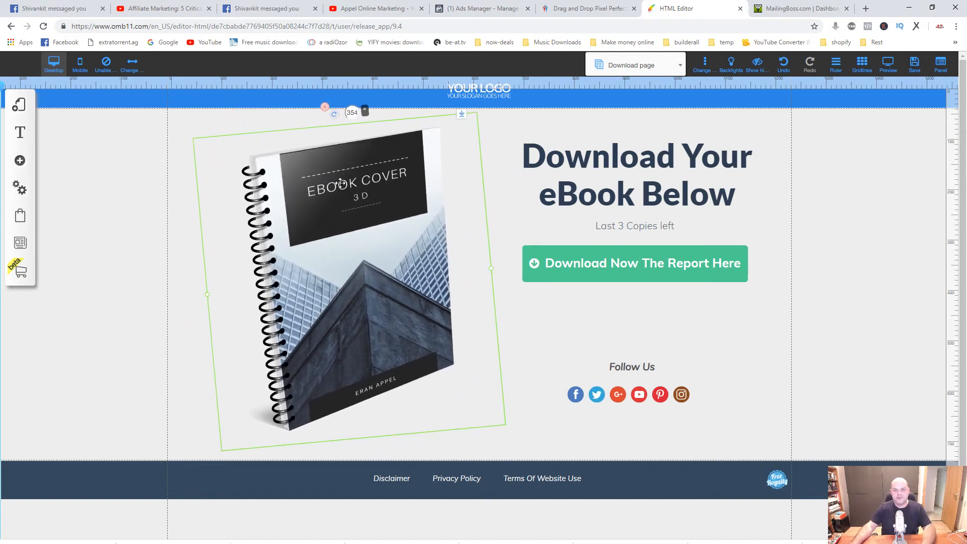
left_click(504, 255)
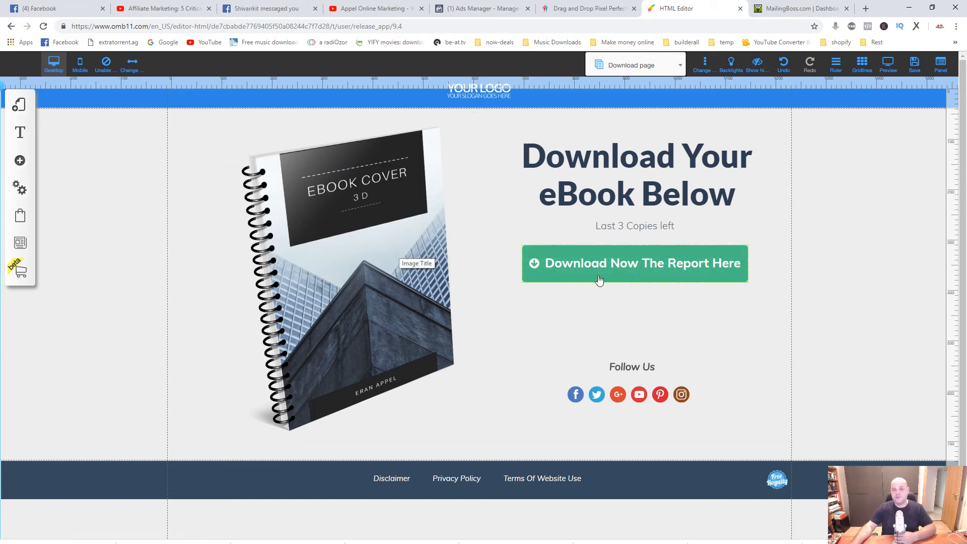
Link the "Download Now The Report Here" button to the document myperfectebookcover.jpg from the digital files repository.
left_click(634, 267)
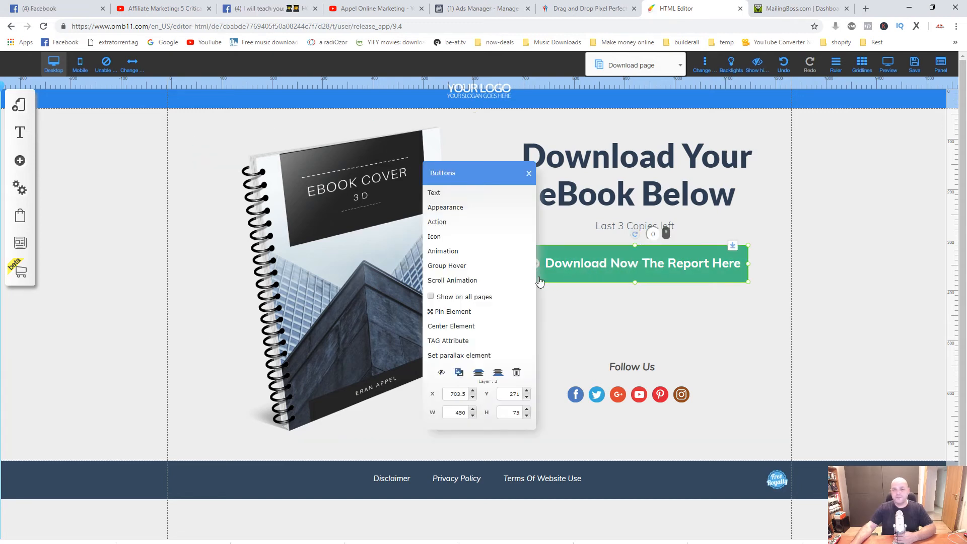
left_click(451, 224)
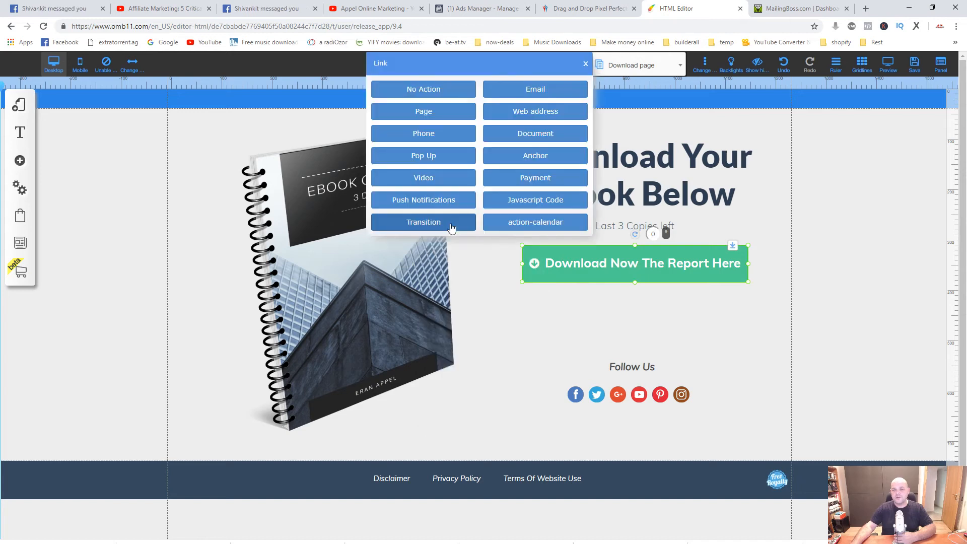
left_click(539, 136)
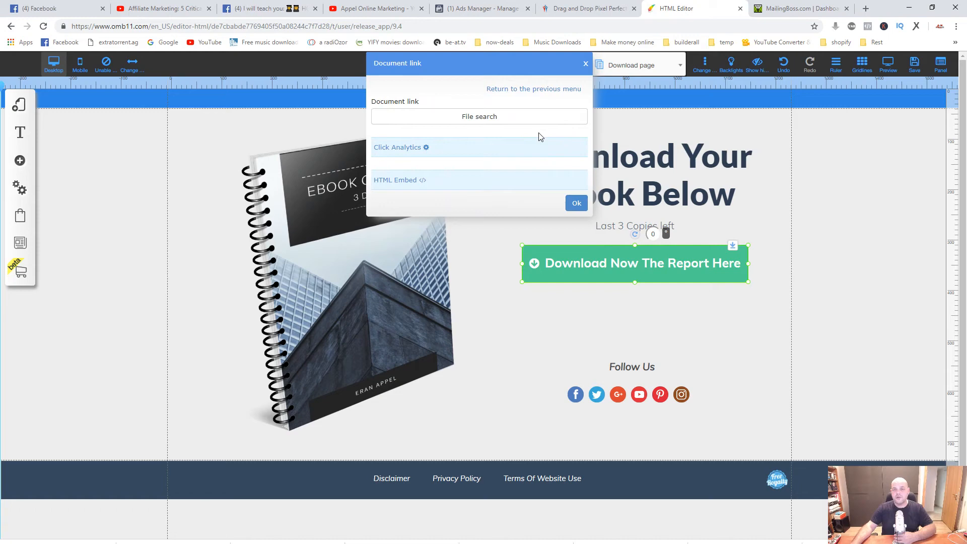
left_click(477, 120)
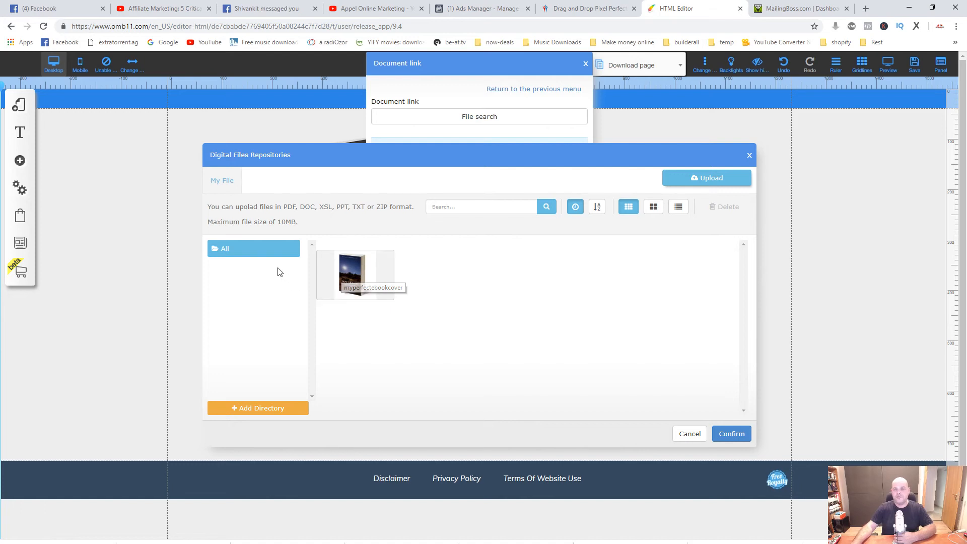
left_click(707, 180)
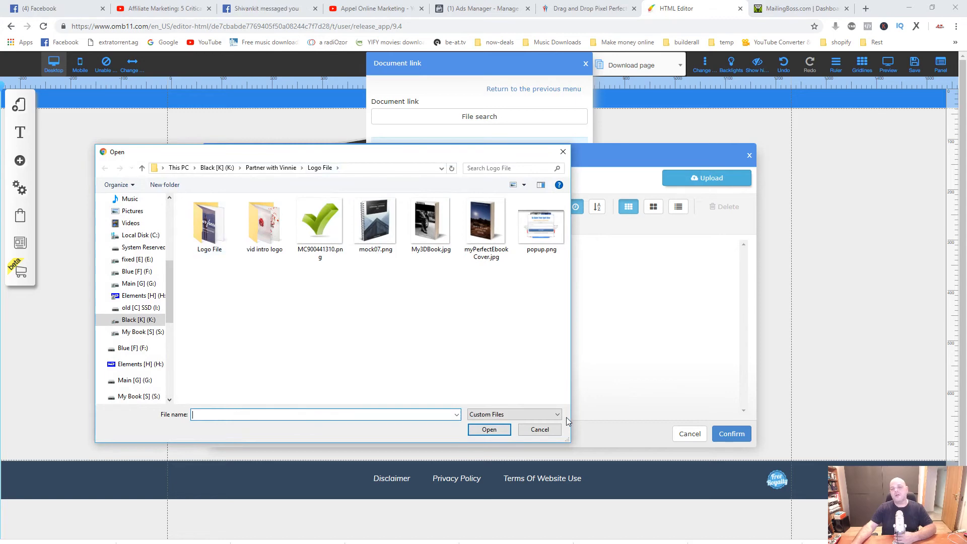
left_click(539, 429)
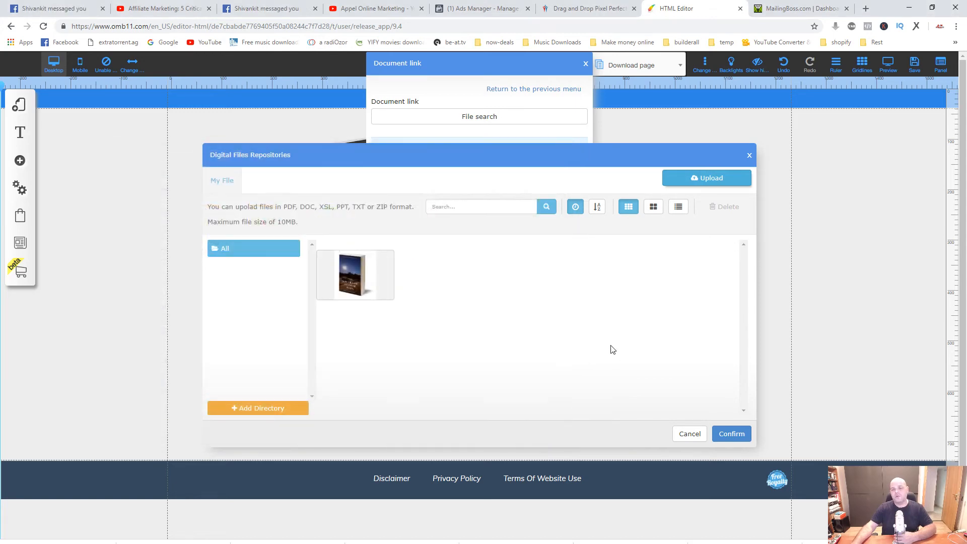
left_click(360, 272)
left_click(731, 434)
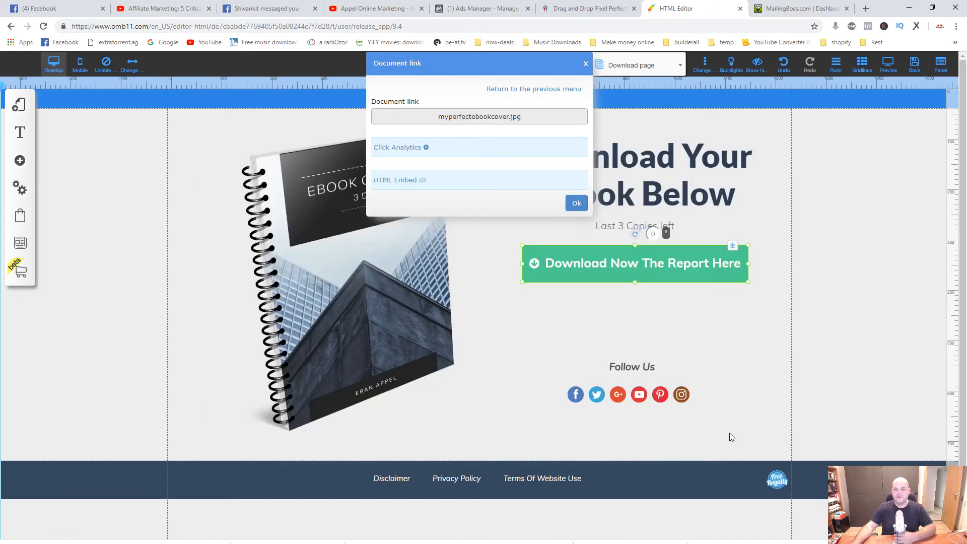
left_click(576, 203)
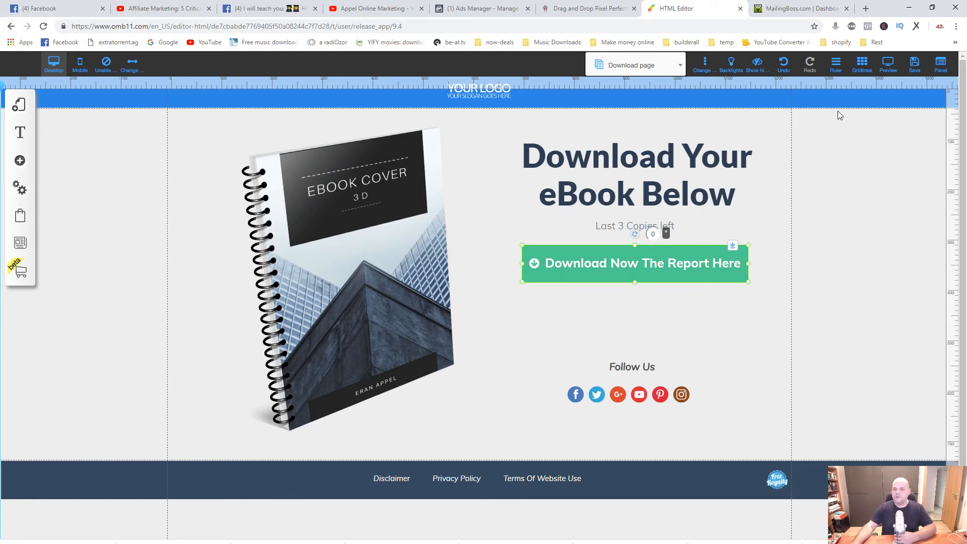
Save the site changes with both the Download page and Optin page included.
left_click(915, 64)
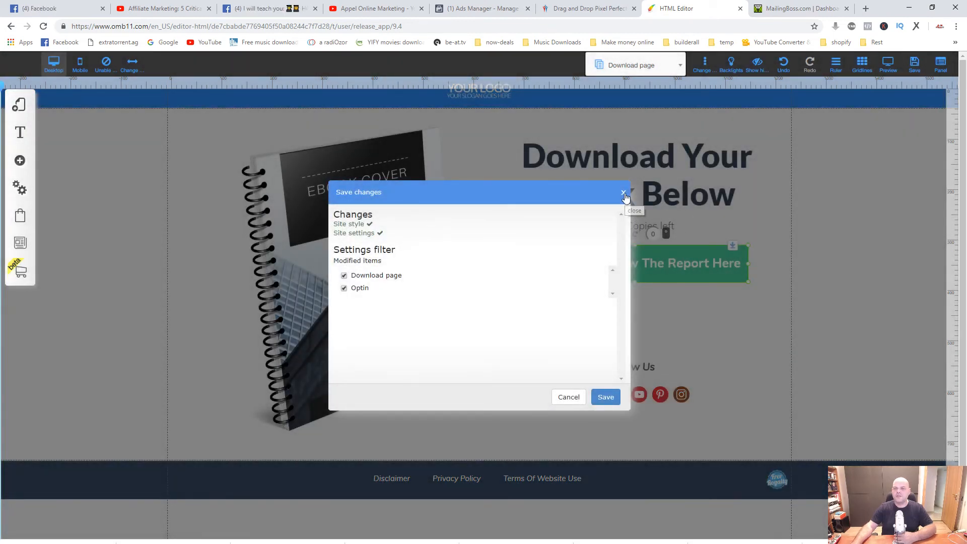
left_click(607, 398)
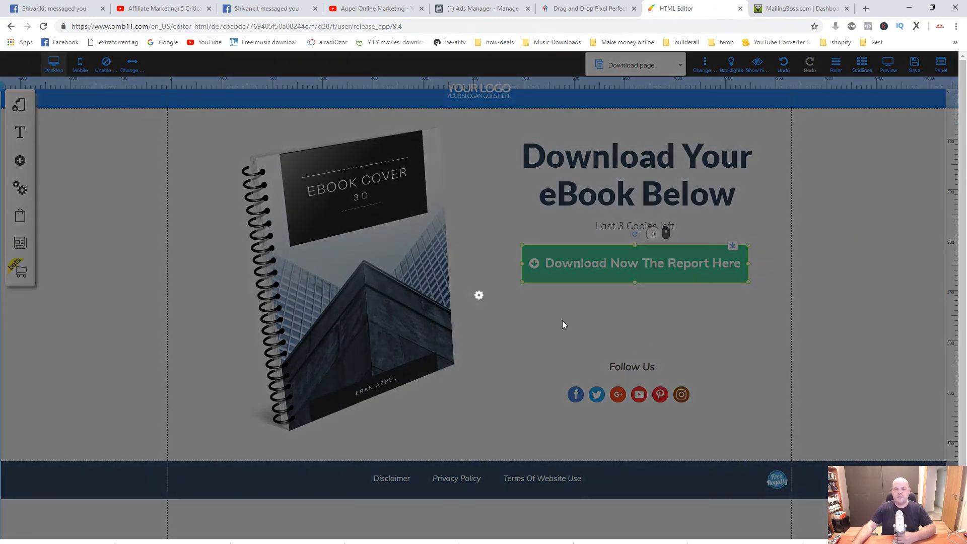
left_click(546, 275)
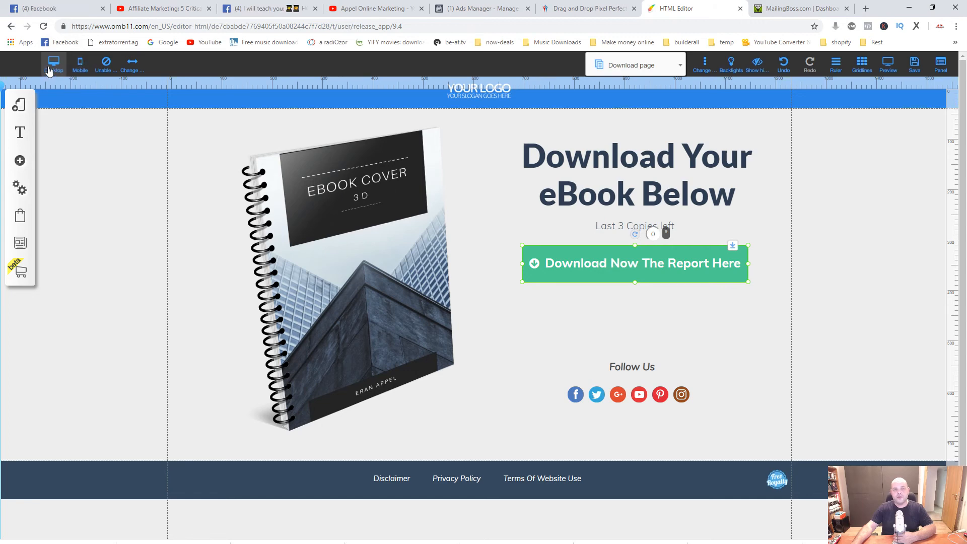
Examine the mobile layout of the Download page and the Optin page from header to footer.
left_click(80, 69)
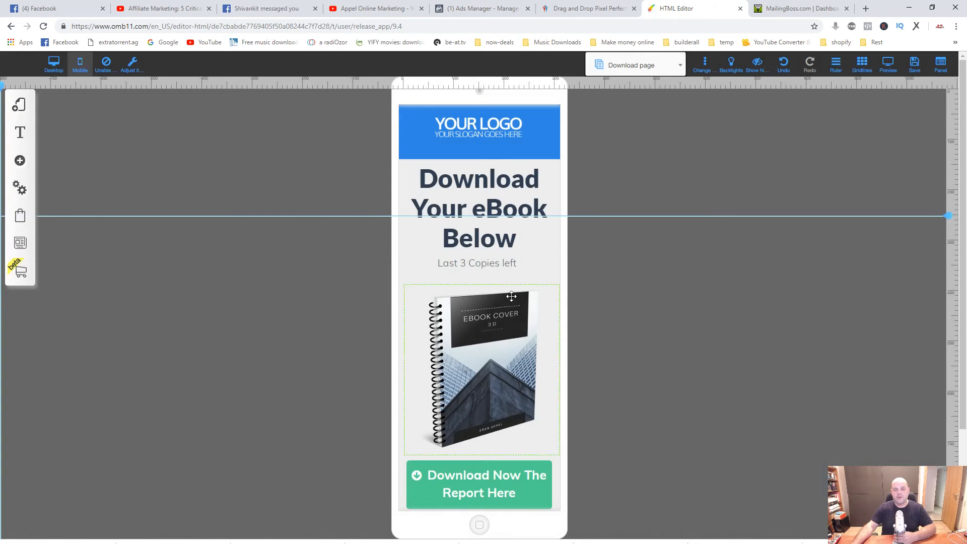
scroll(512, 297, "down", 3)
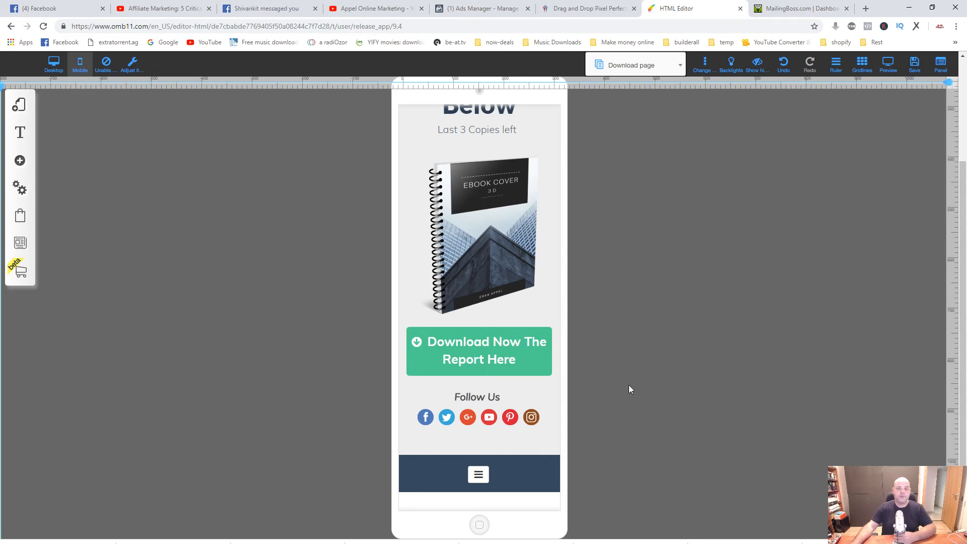
scroll(551, 368, "up", 3)
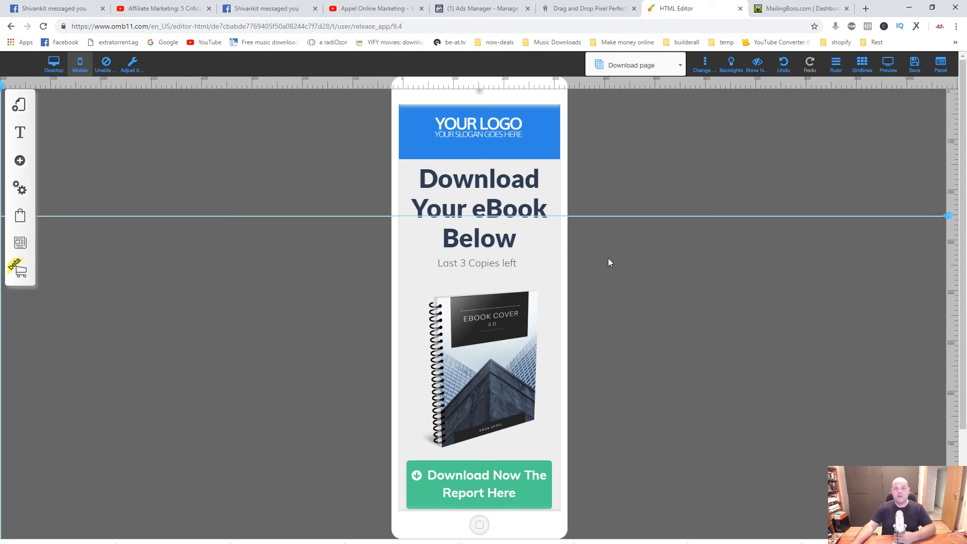
scroll(611, 295, "down", 3)
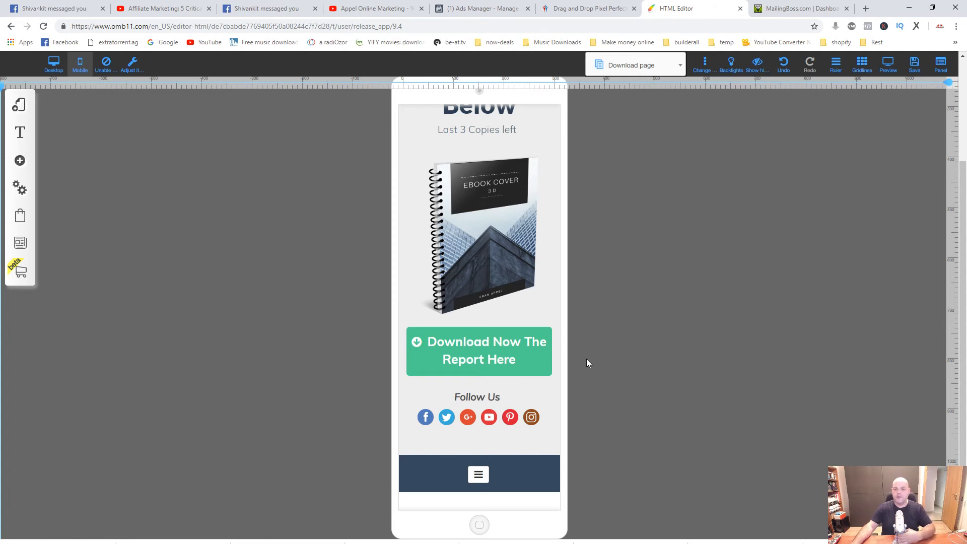
scroll(587, 362, "up", 3)
scroll(529, 313, "down", 3)
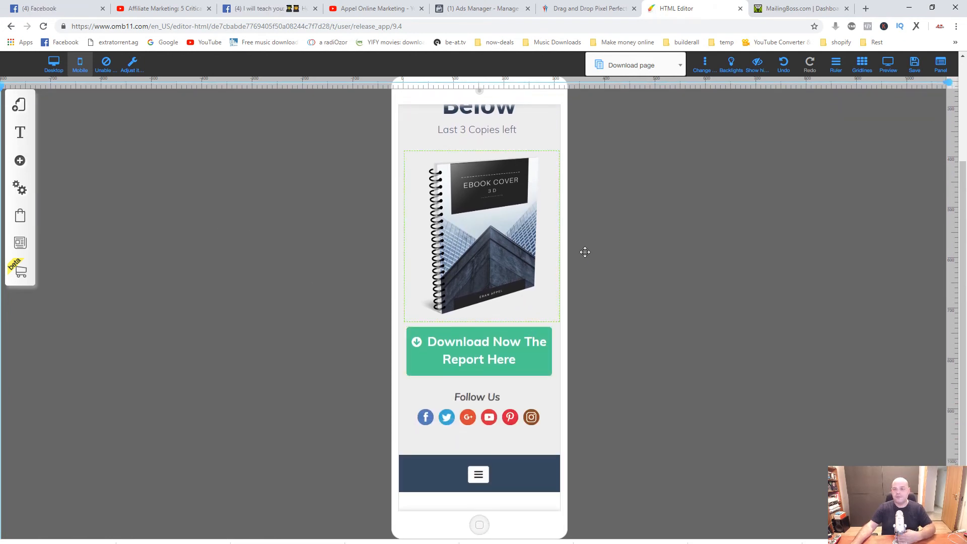
left_click(674, 68)
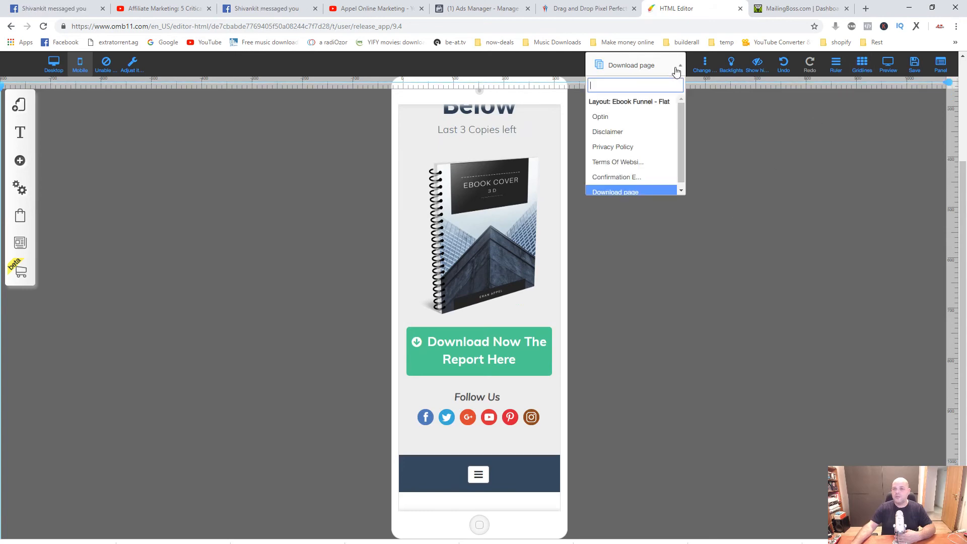
left_click(613, 121)
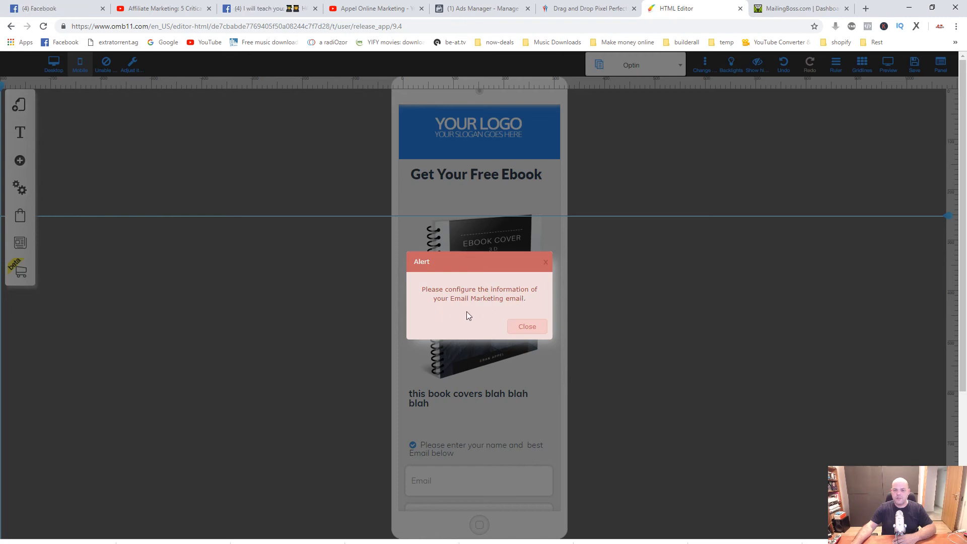
left_click(527, 327)
scroll(489, 311, "down", 4)
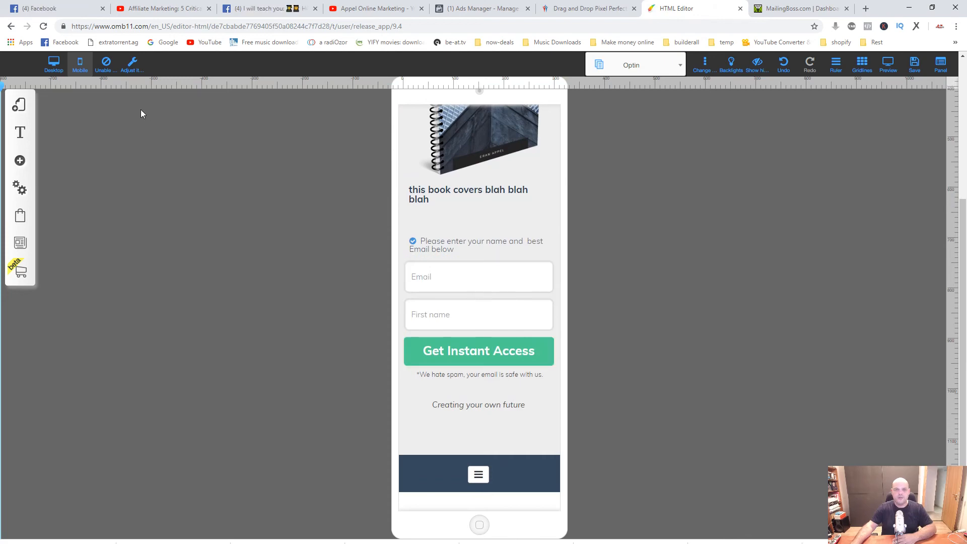
Return the Optin page to desktop view and assign the Squeeze Page Funnel email marketing list to its form.
left_click(54, 64)
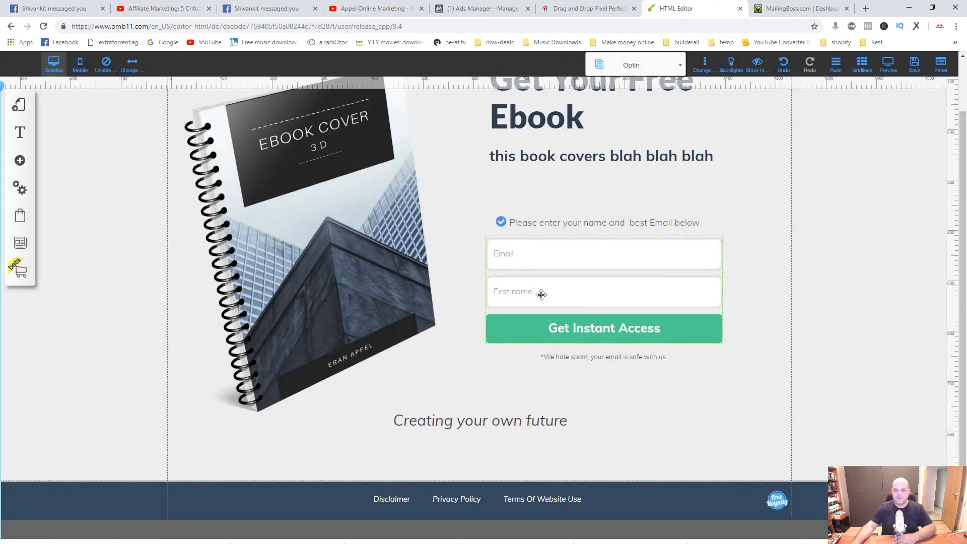
left_click(541, 291)
left_click(454, 202)
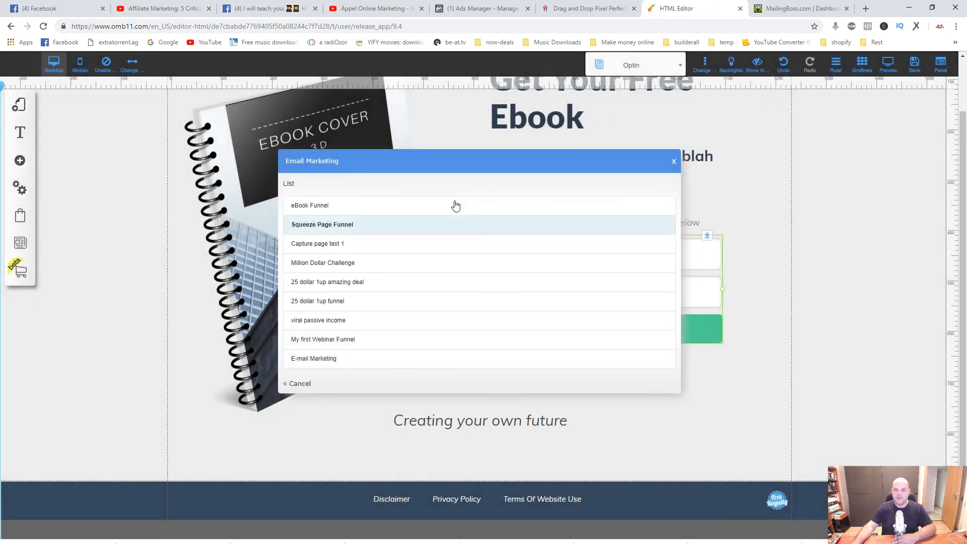
left_click(340, 227)
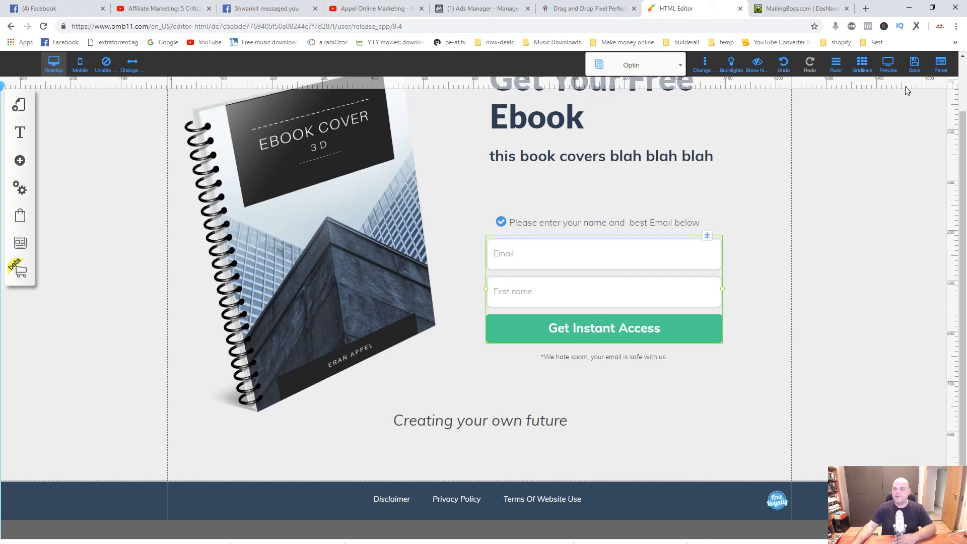
Save the modified Optin page with its updated form settings.
left_click(911, 68)
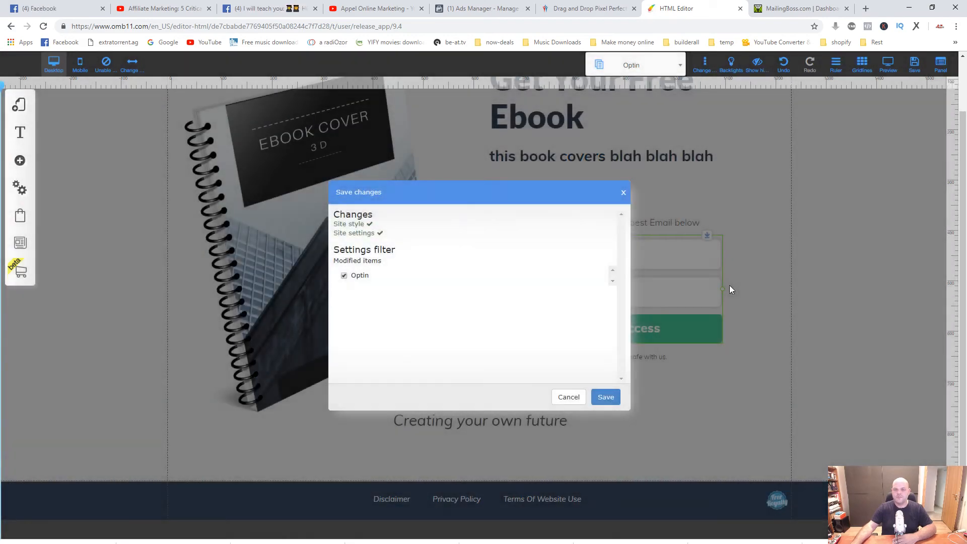
left_click(608, 396)
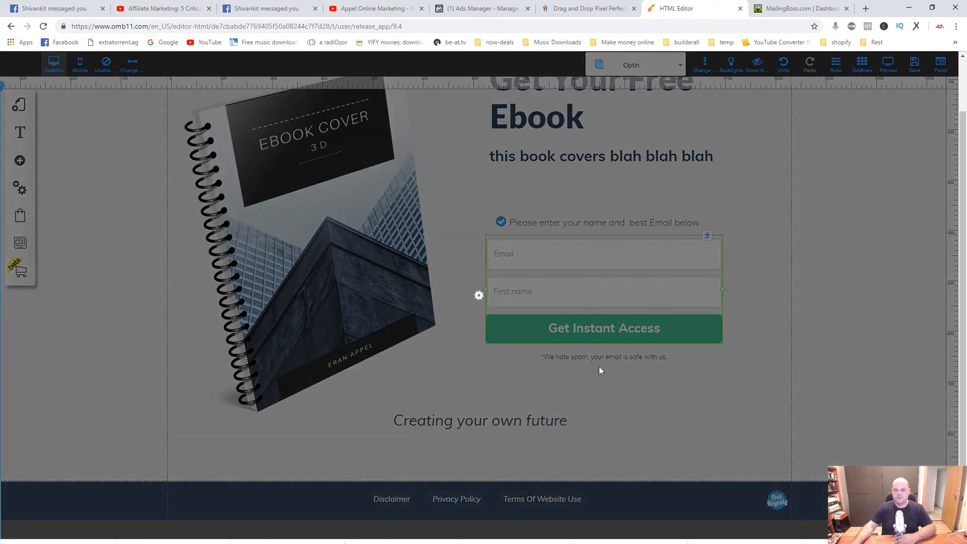
left_click(545, 272)
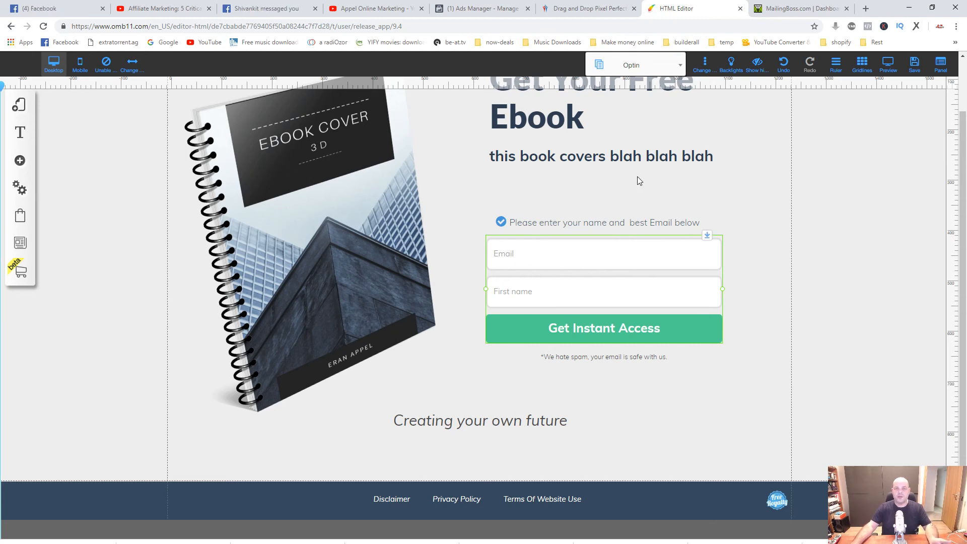
Switch to the My sites list in Builderall and publish the test1 website.
left_click(566, 10)
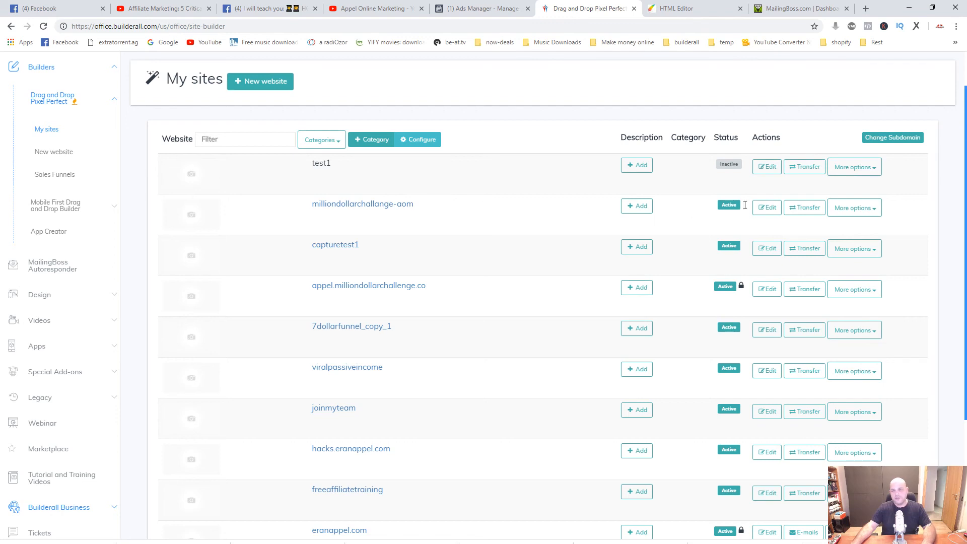
left_click(870, 173)
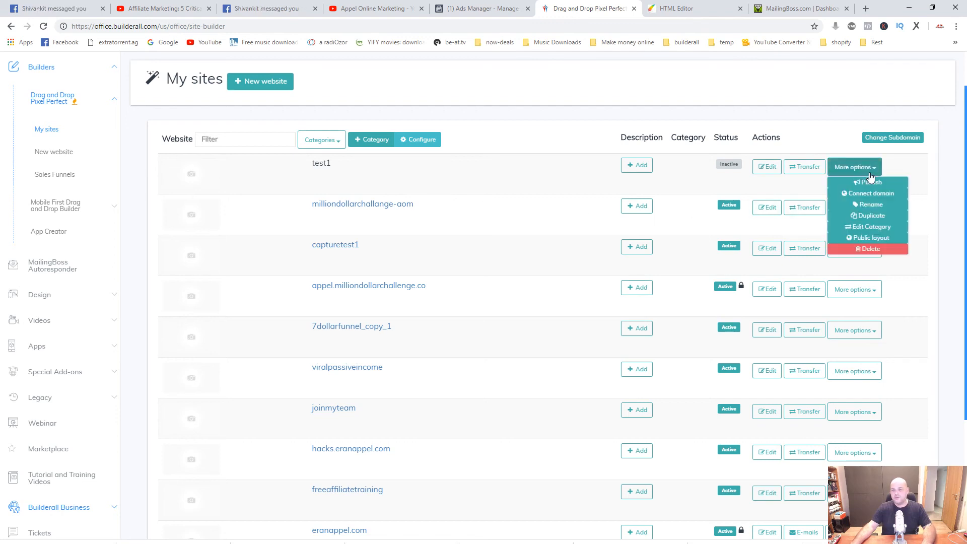
left_click(878, 185)
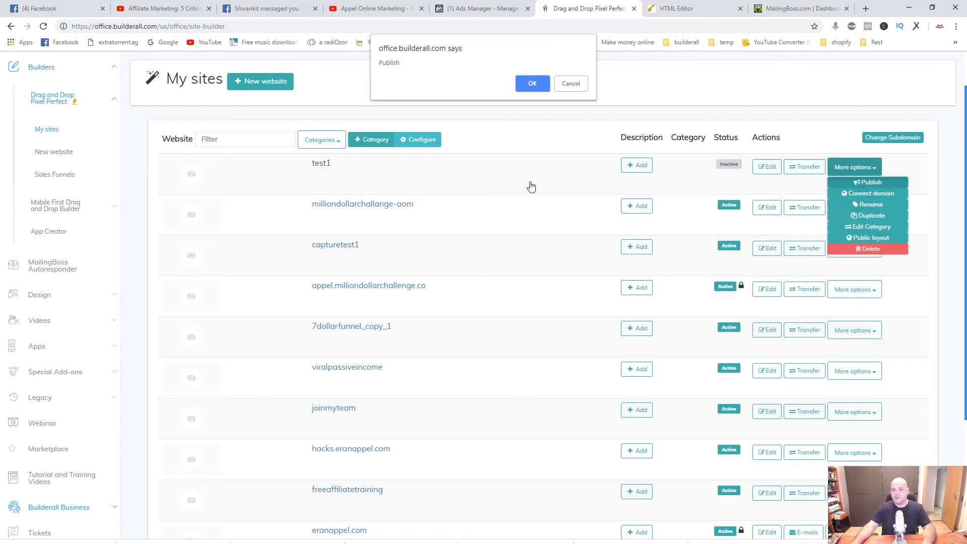
left_click(529, 82)
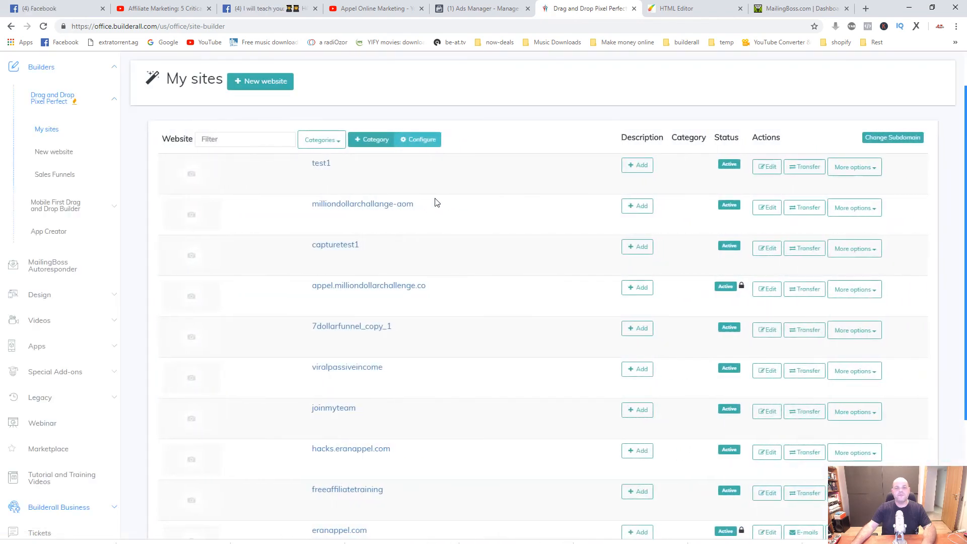
Open the live test1 page, and refresh the MailingBoss dashboard to check the subscriber list.
left_click(322, 166)
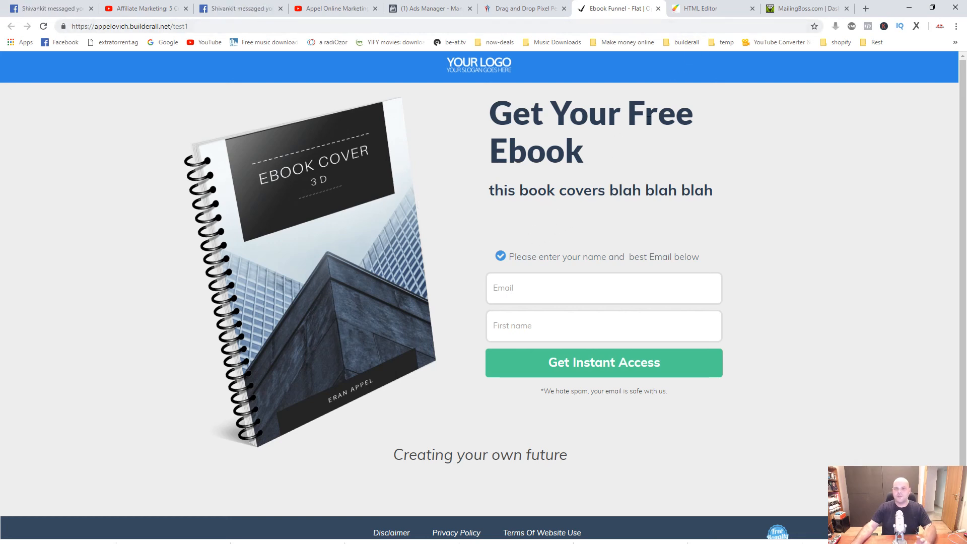
left_click(788, 14)
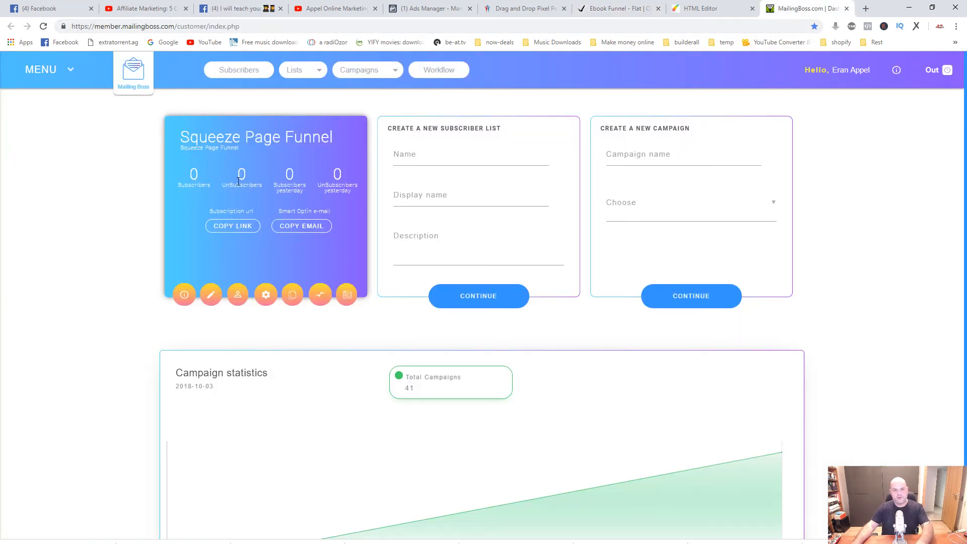
key("F5")
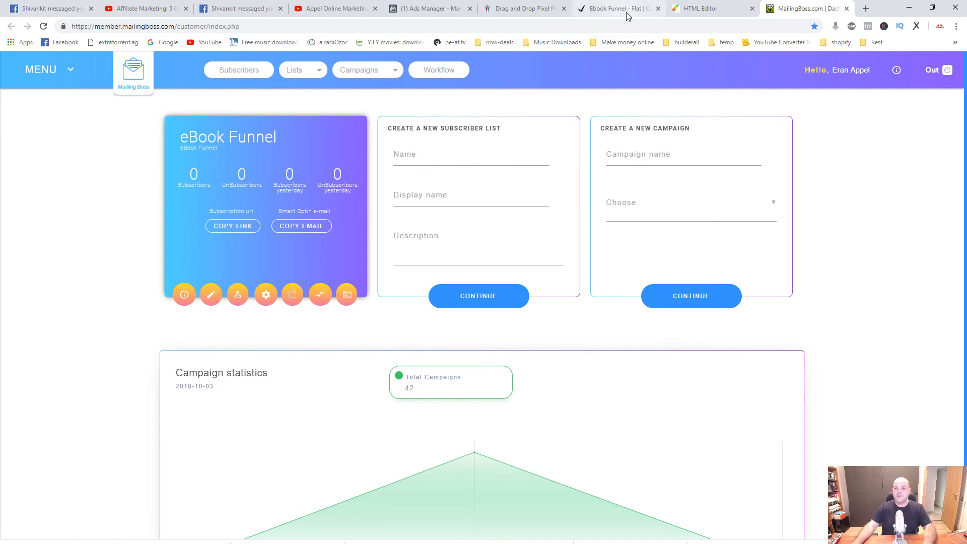
Test the live funnel by submitting the opt-in form with an email address and full name, and open the report from the Download page.
left_click(606, 12)
left_click(523, 292)
left_click(545, 323)
left_click(538, 329)
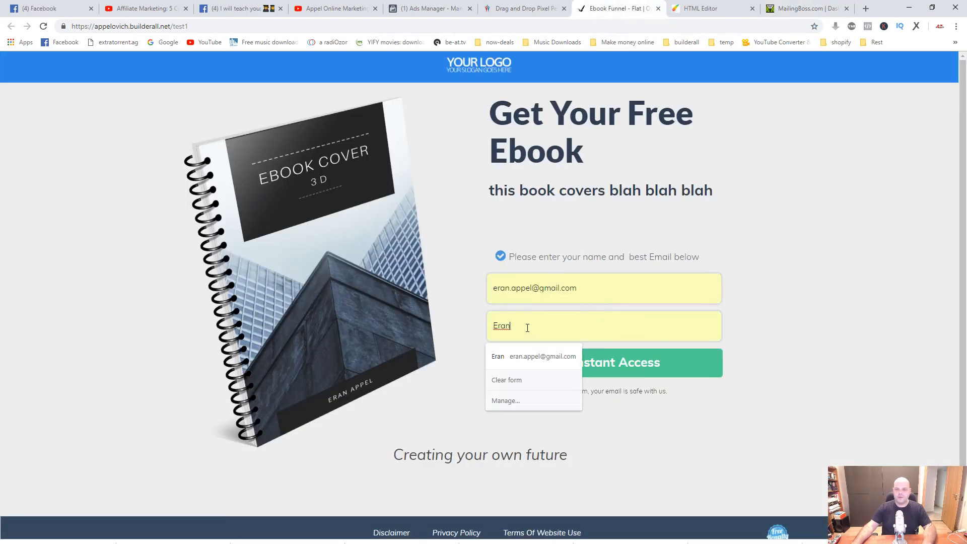
type("Appel")
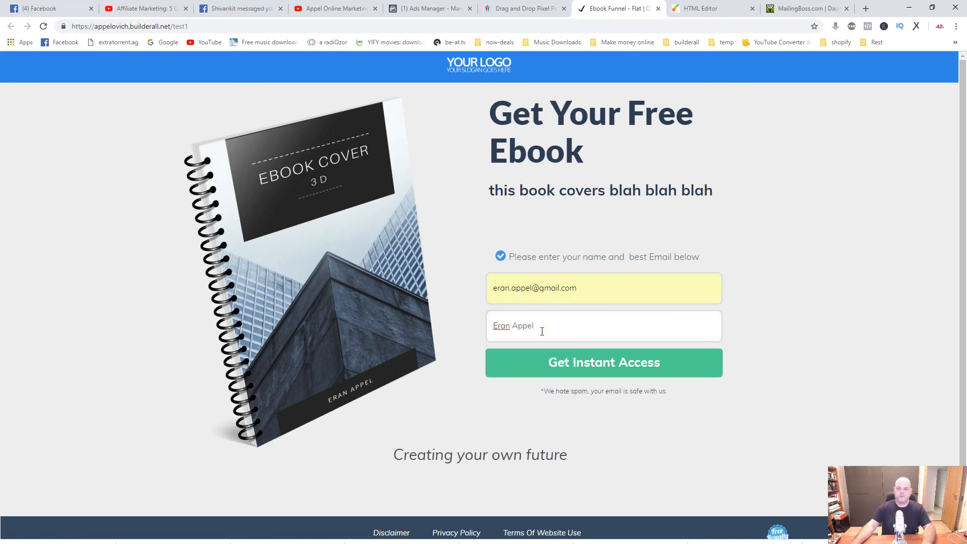
left_click(605, 365)
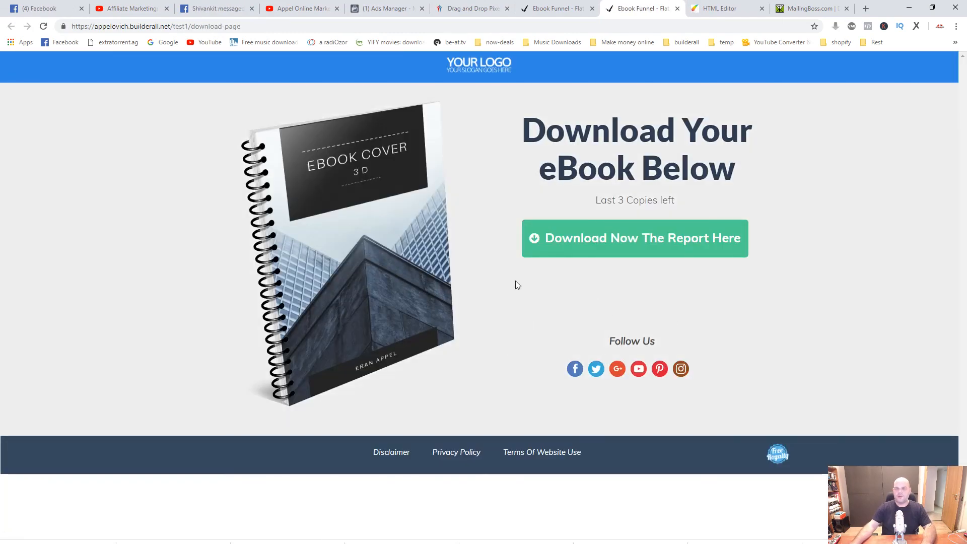
left_click(599, 244)
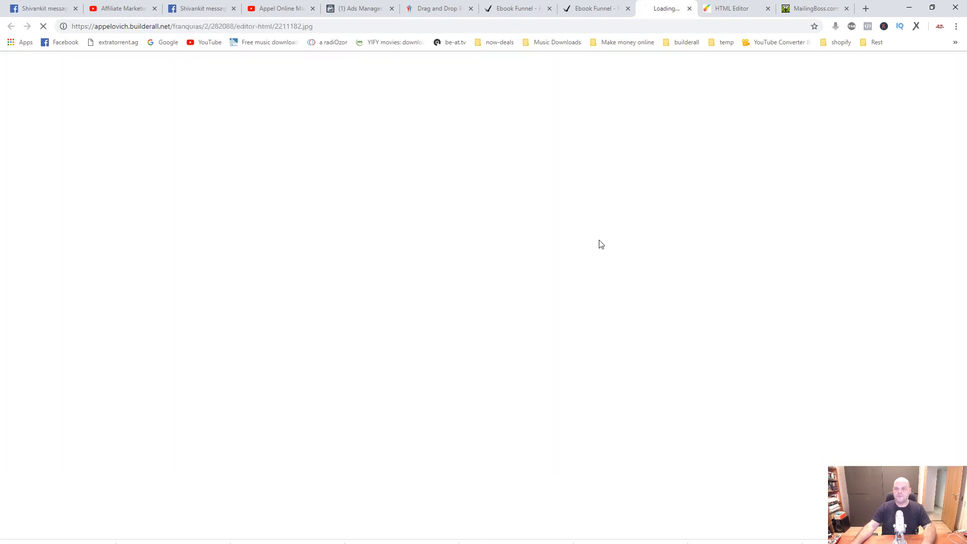